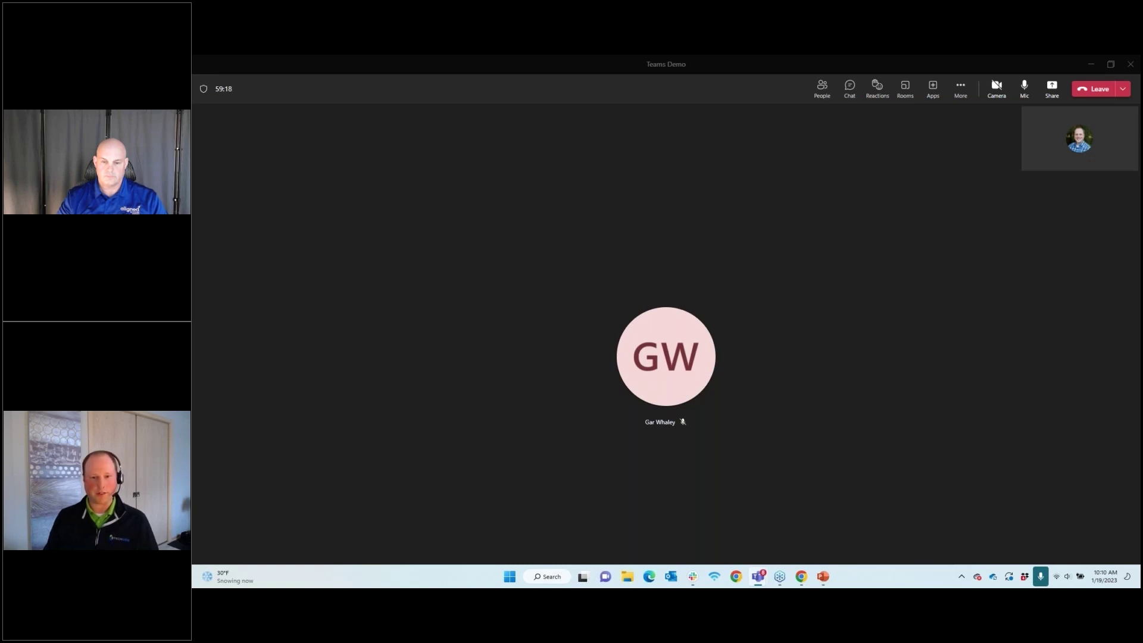
Step: Allow notifications for the Teams Demo meeting and mute them again
key(alt+Tab)
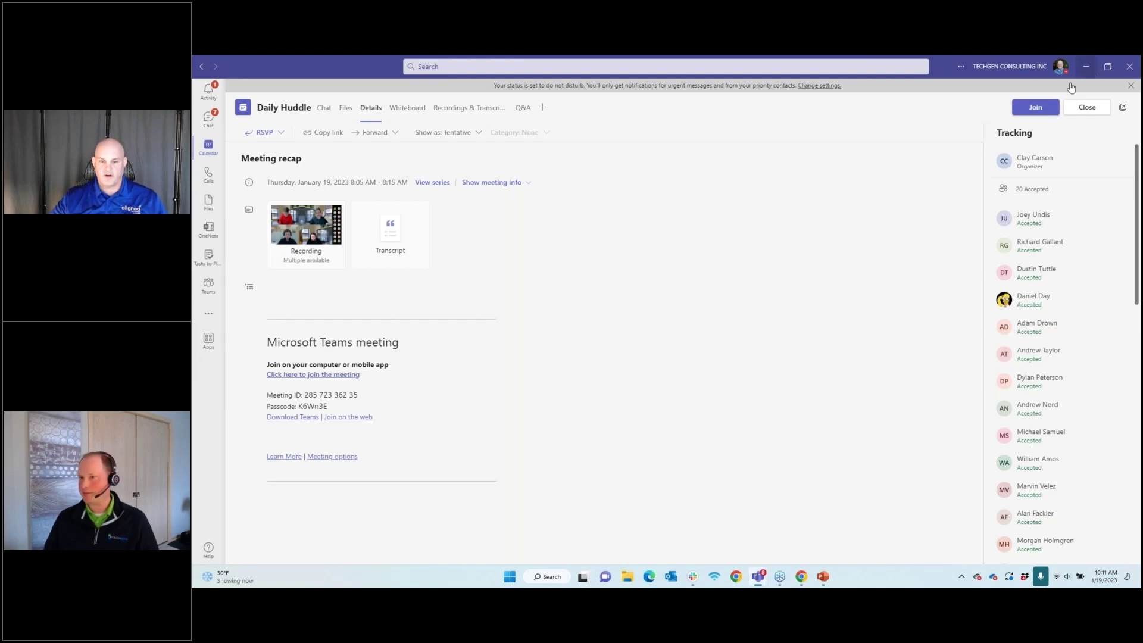
key(alt+Tab)
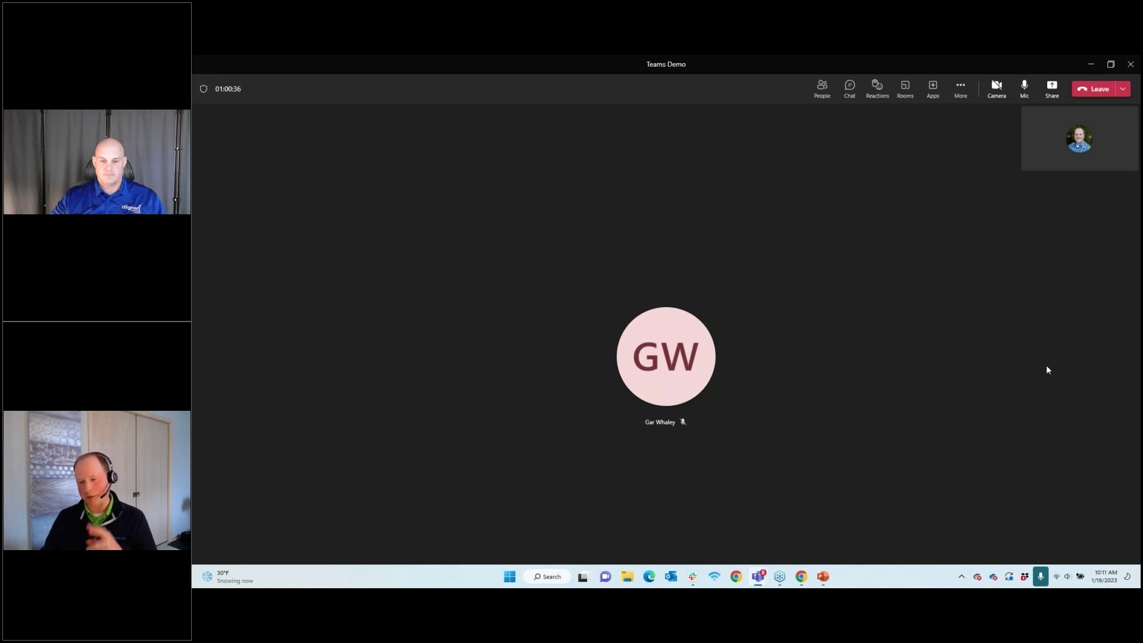
click(961, 89)
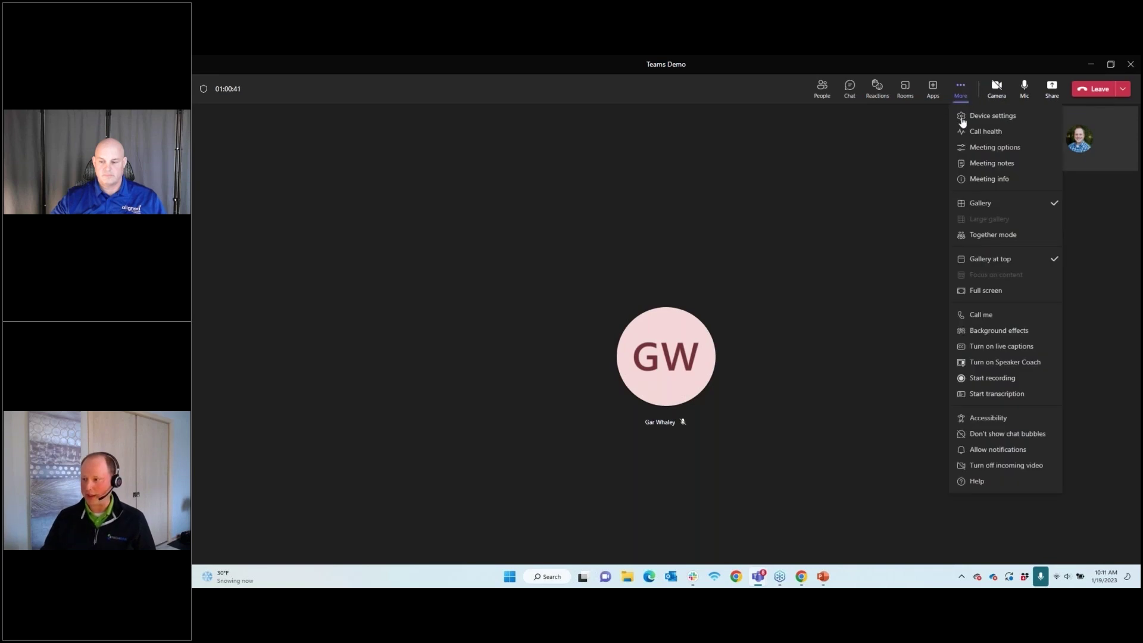
click(991, 450)
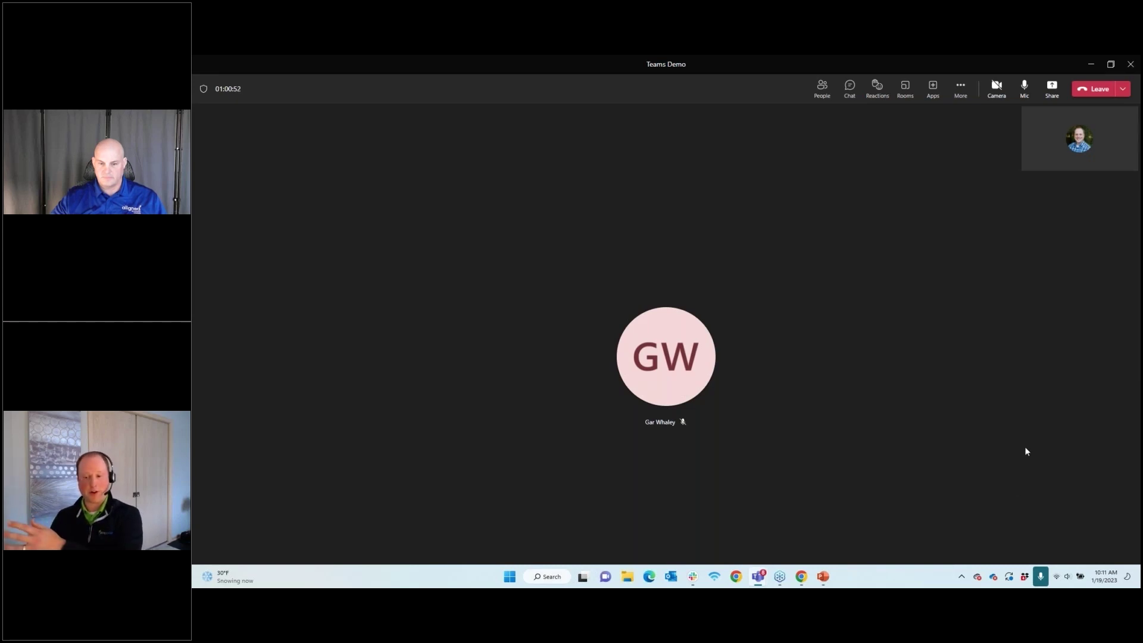
click(960, 90)
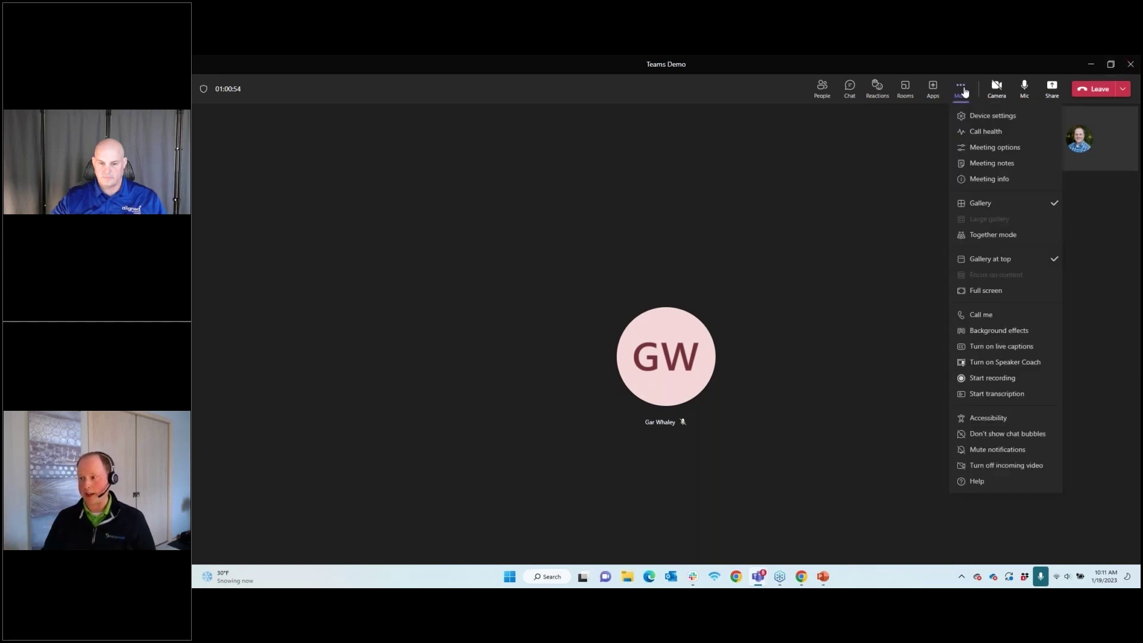
click(993, 456)
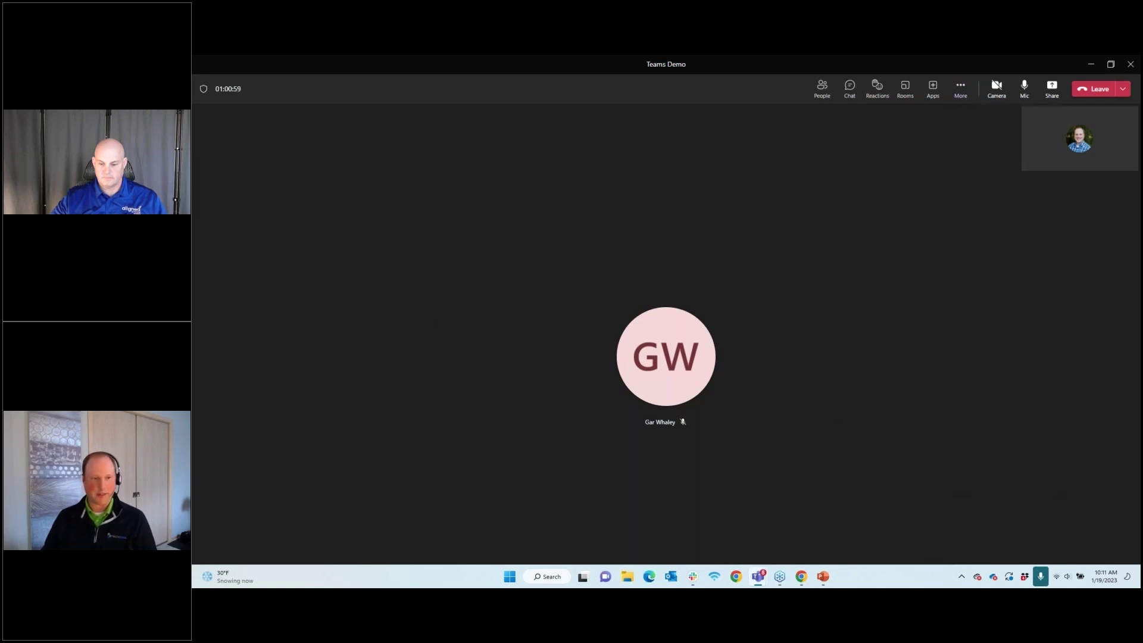
Step: Open the account's Meetings and Calls notification settings in the main Teams window
key(alt+Tab)
key(alt+Tab)
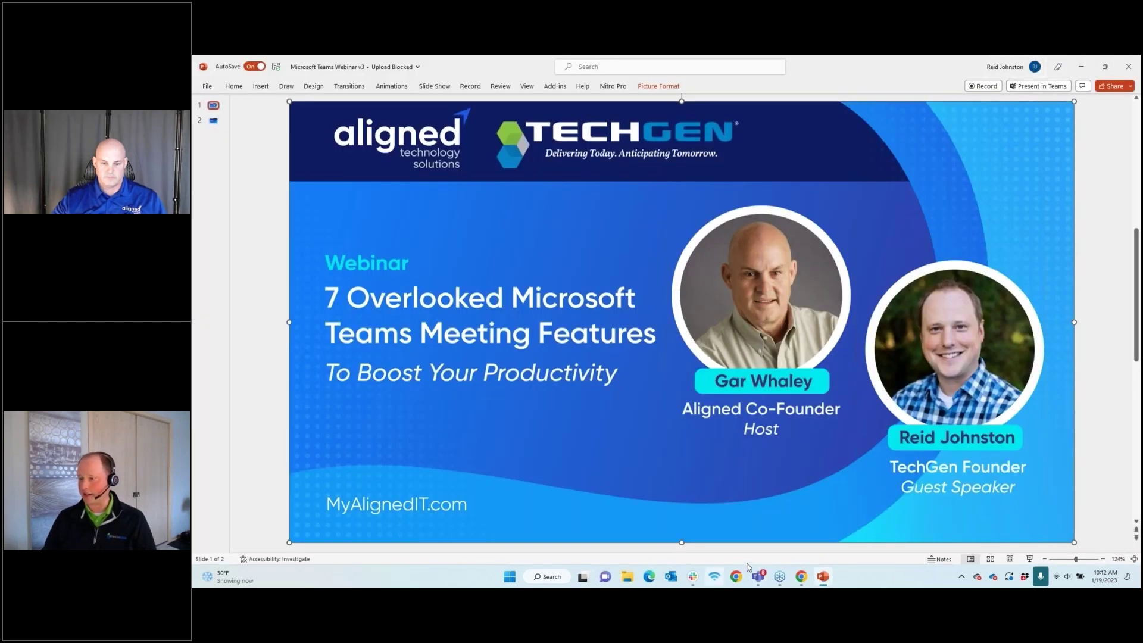
mouse_move(760, 579)
click(816, 500)
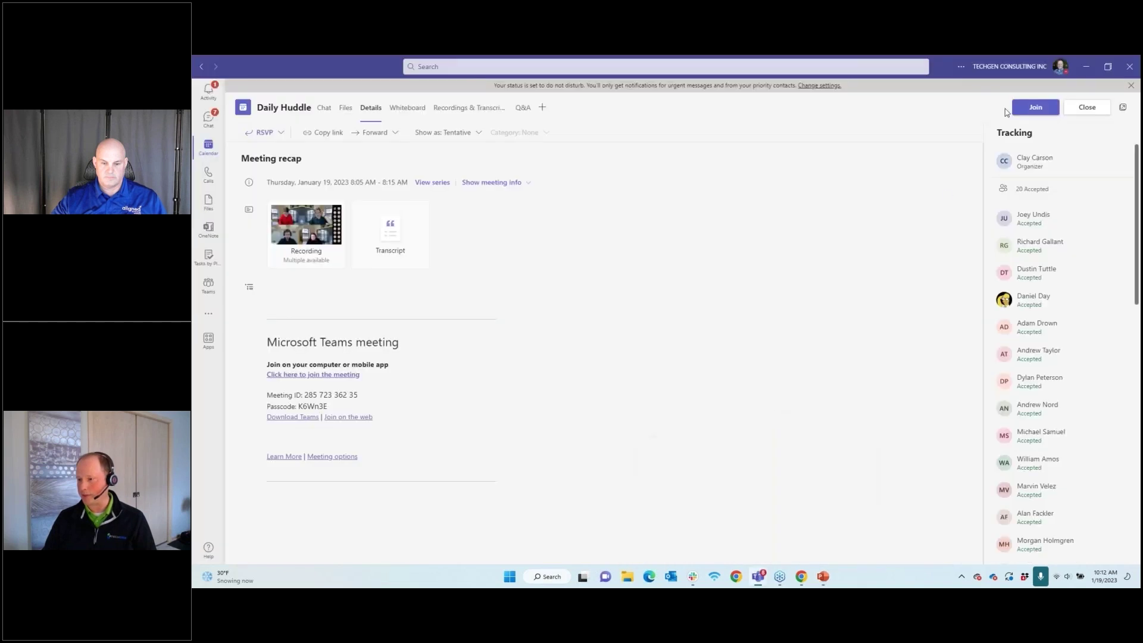
click(1028, 68)
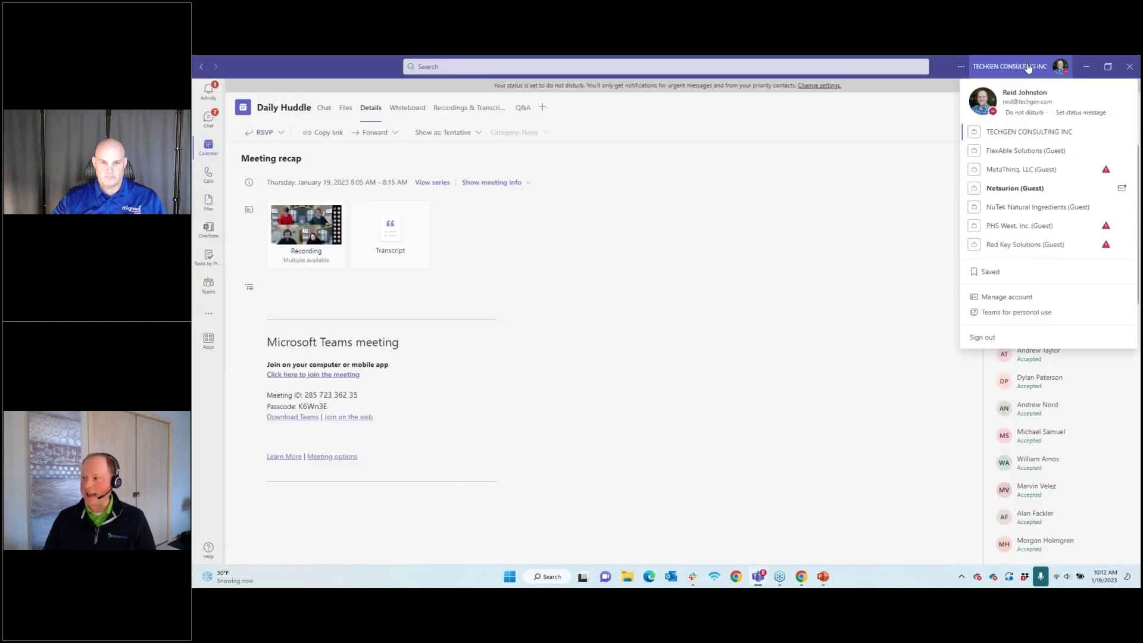
click(1008, 299)
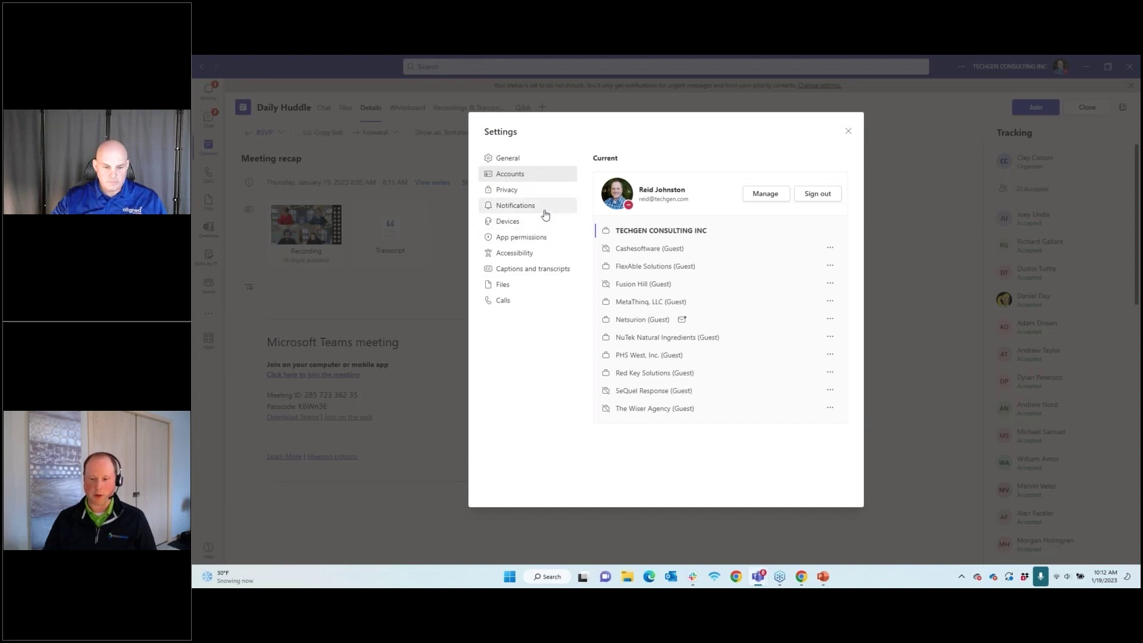
click(514, 207)
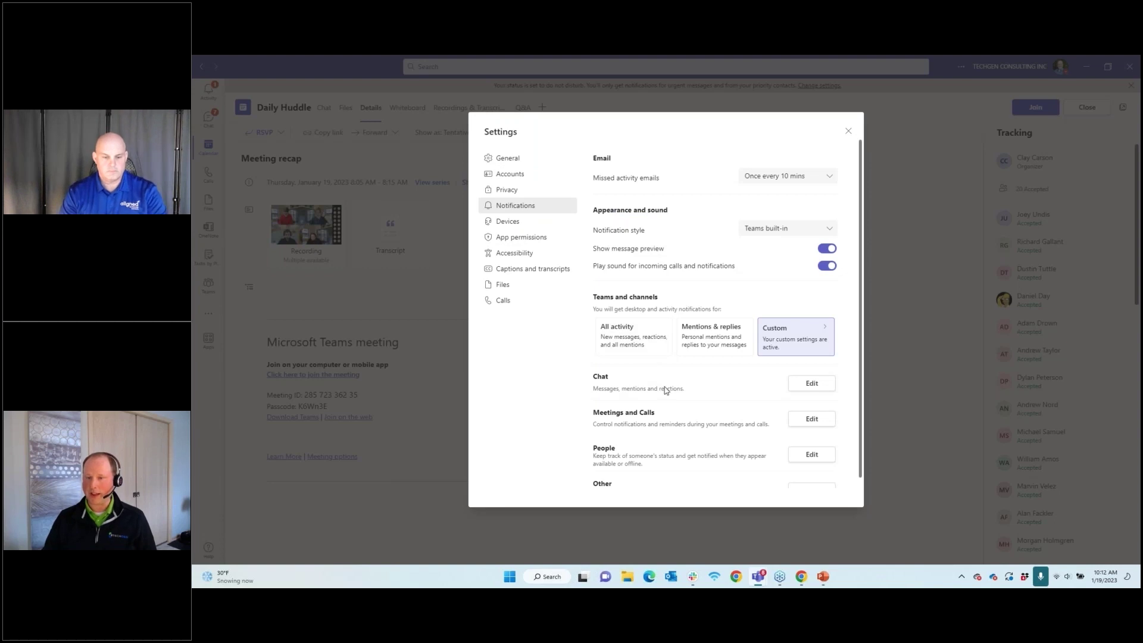
scroll(664, 443, down, 2)
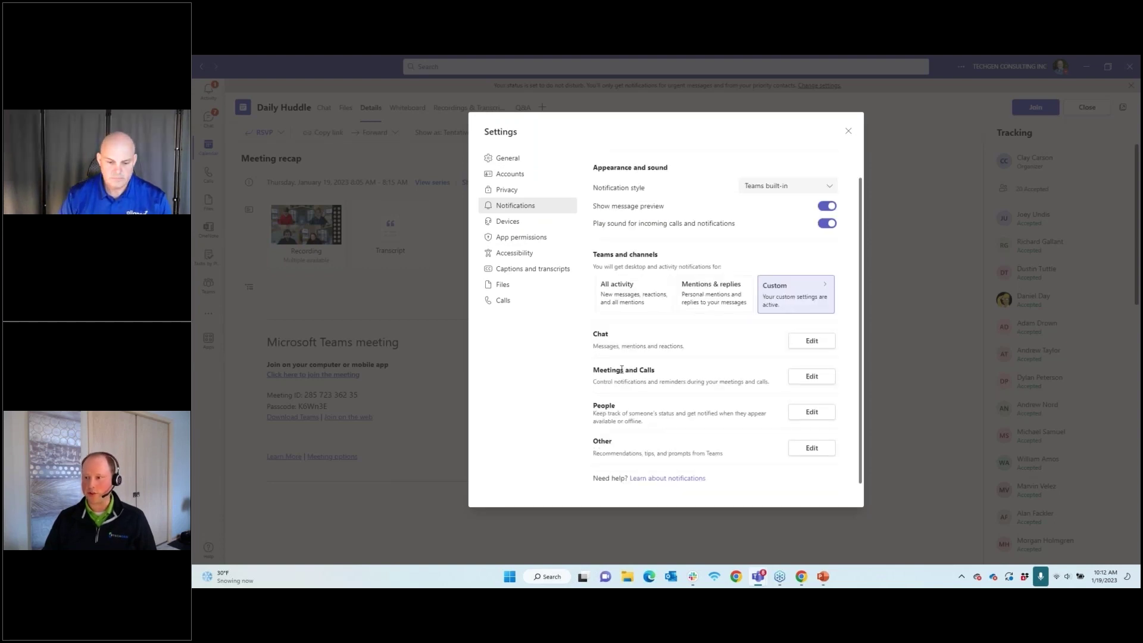
click(801, 377)
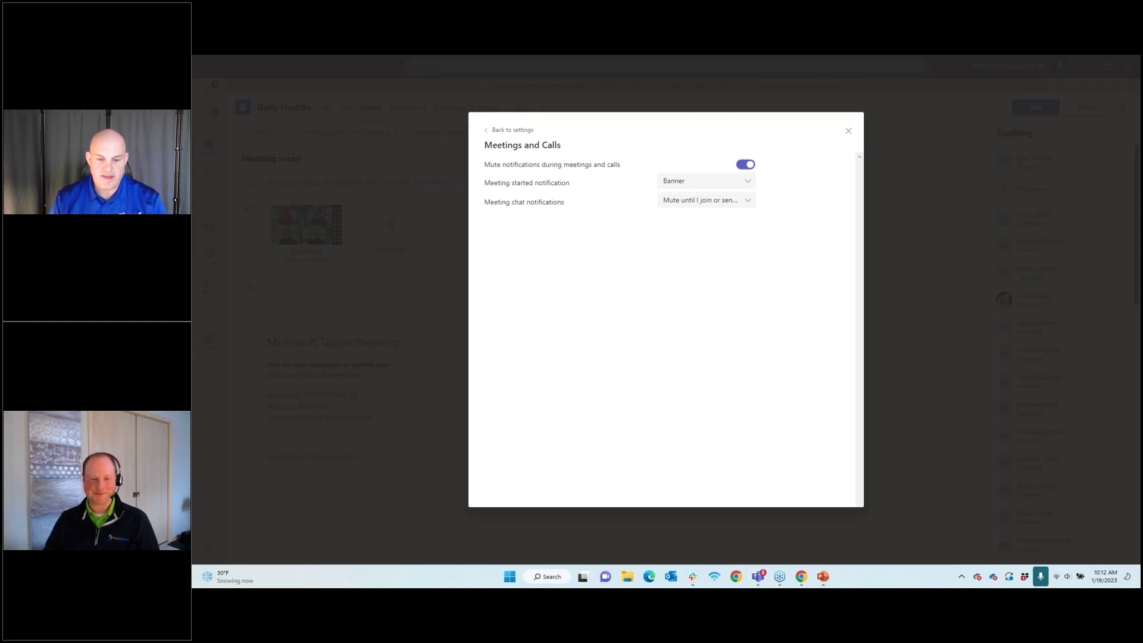
Step: Return to the Teams Demo meeting and mute and unmute the microphone twice
key(alt+Tab)
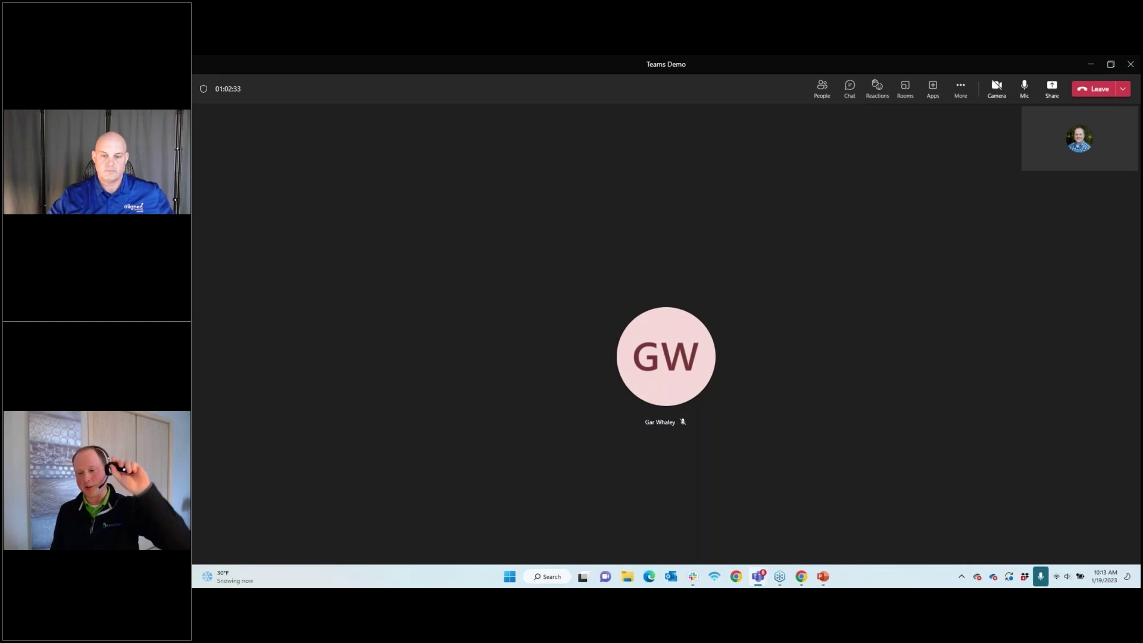
key(ctrl+shift+m)
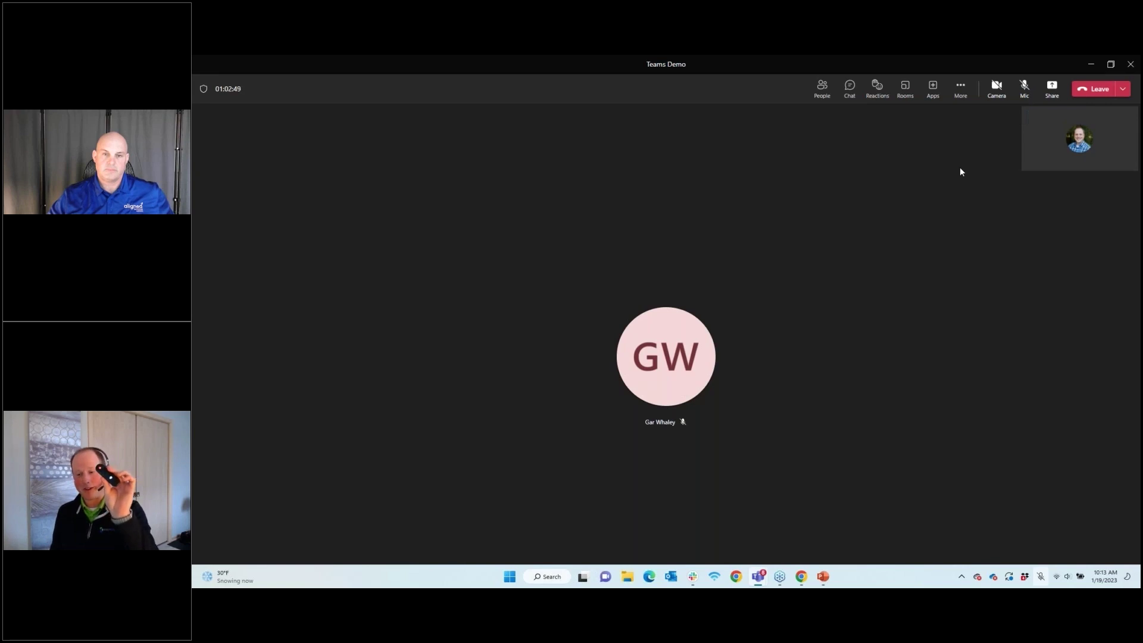
key(ctrl+shift+m)
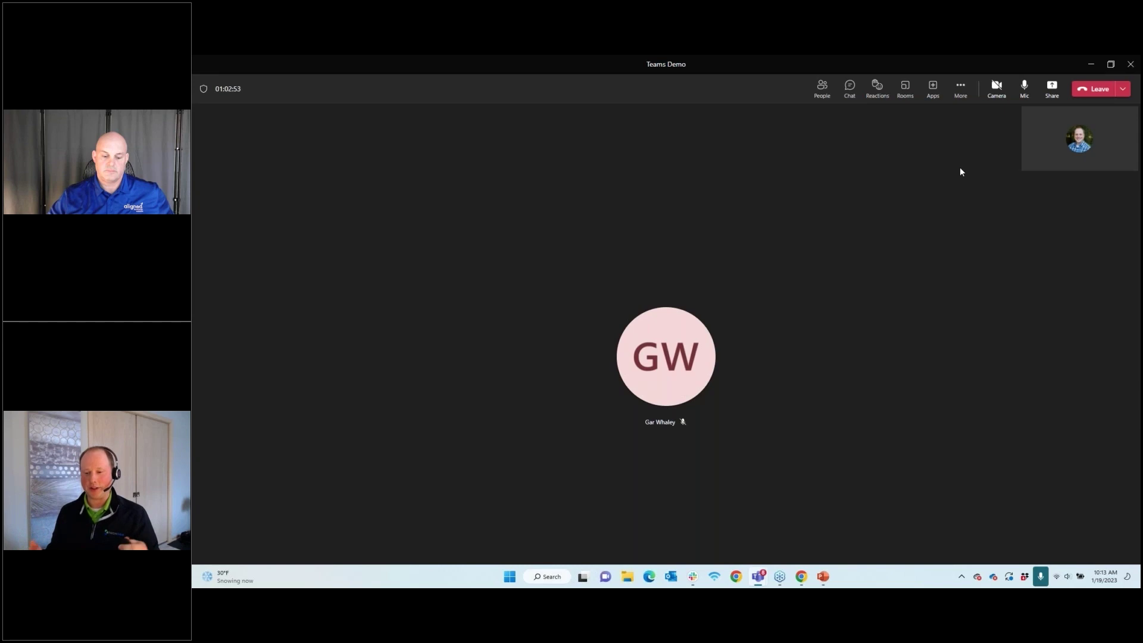
key(ctrl+shift+m)
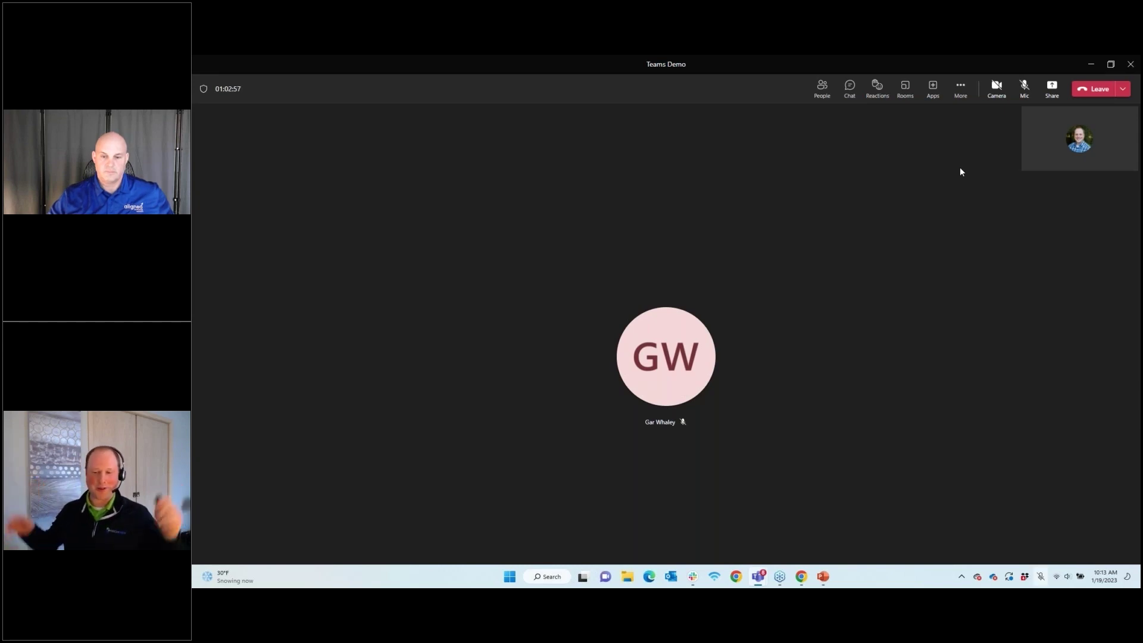
key(ctrl+shift+m)
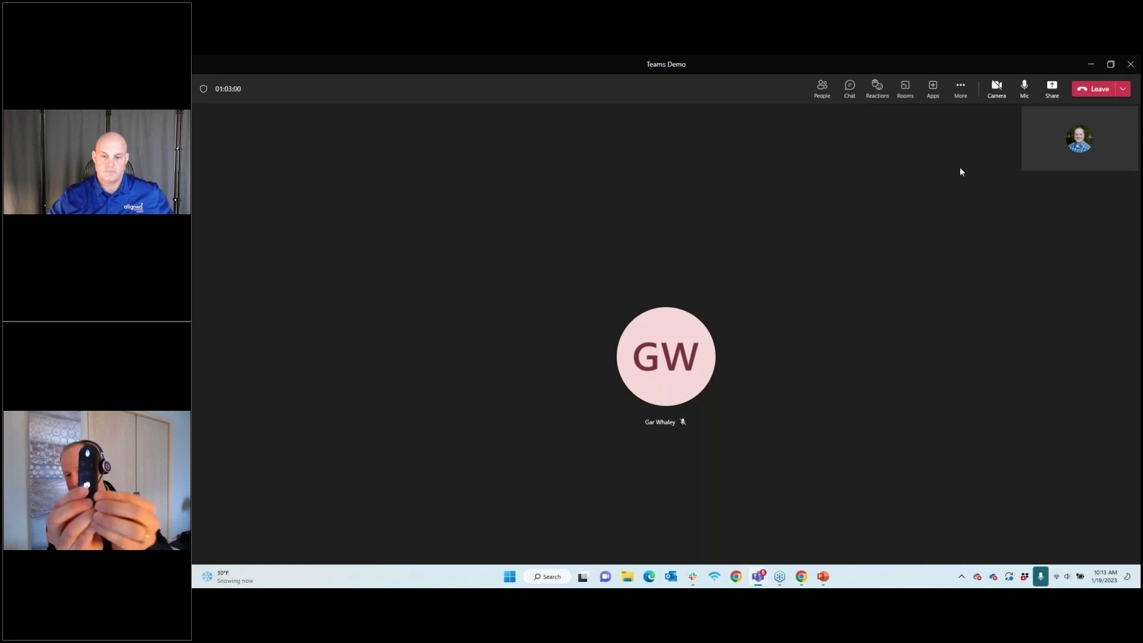
Step: Raise the hand in the meeting and lower it again
key(ctrl+shift+k)
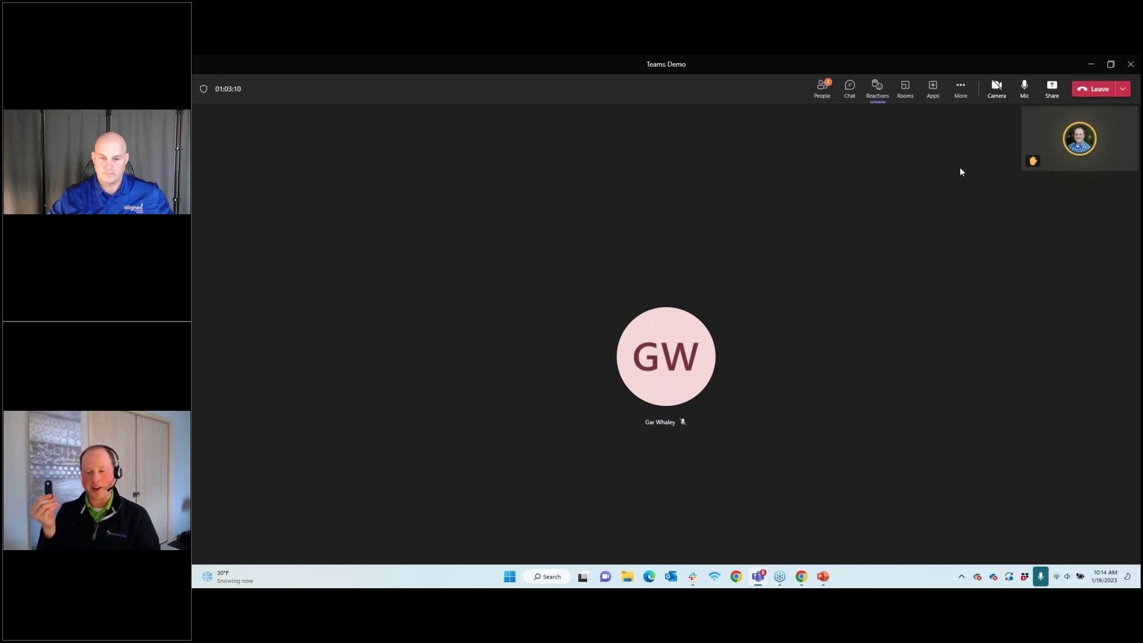
key(ctrl+shift+k)
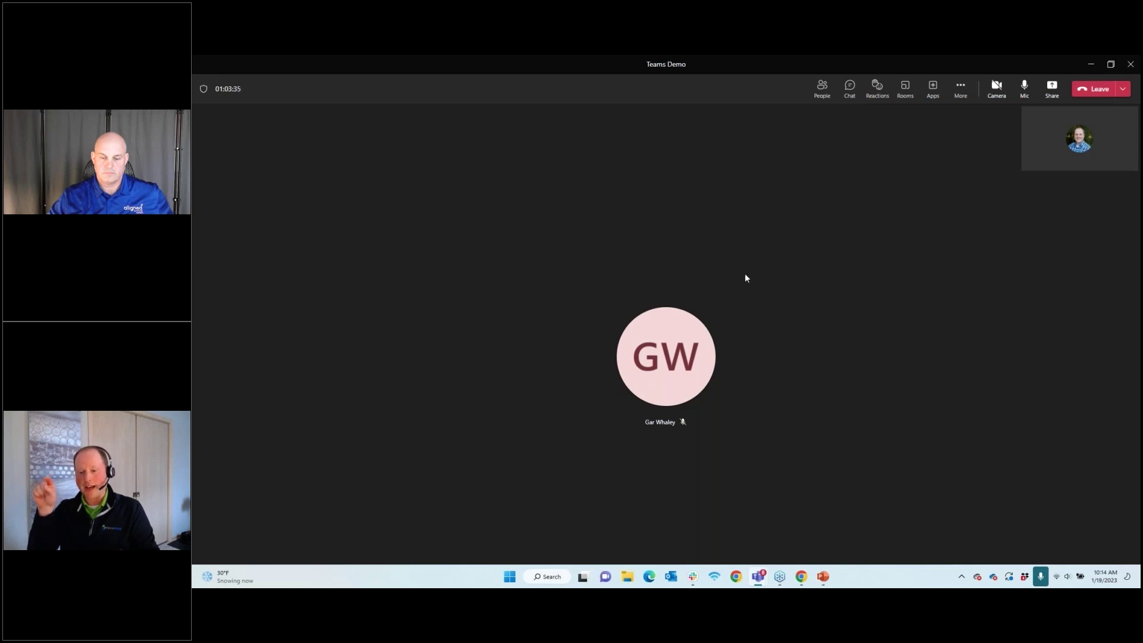
mouse_move(822, 577)
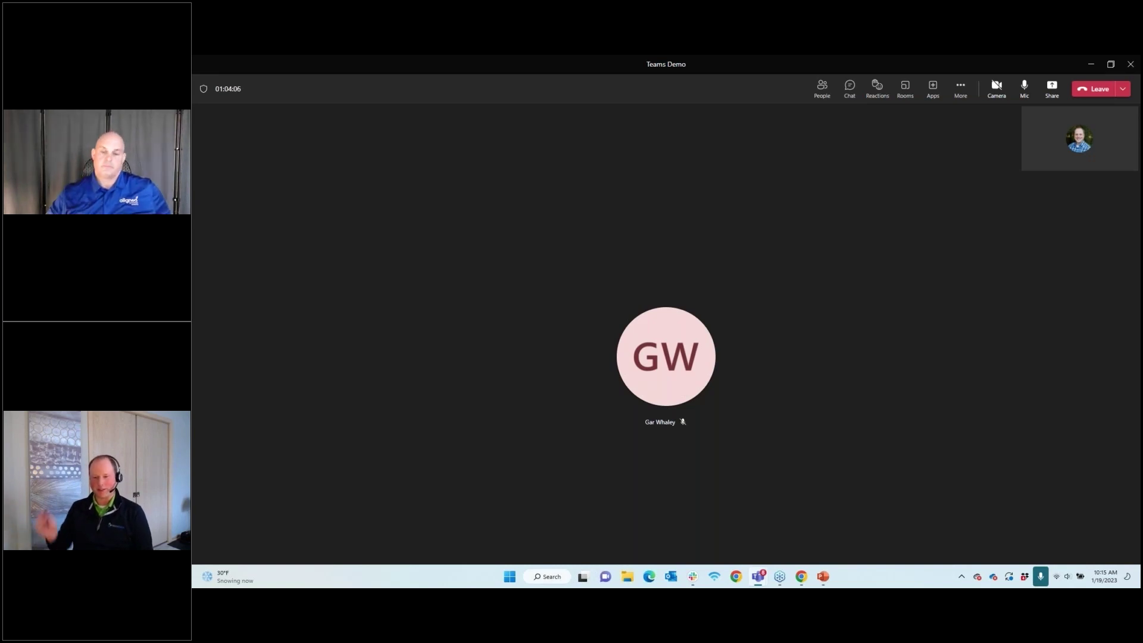
Step: Mute and unmute the microphone once more, and raise and lower the hand again
key(ctrl+shift+m)
key(ctrl+shift+m)
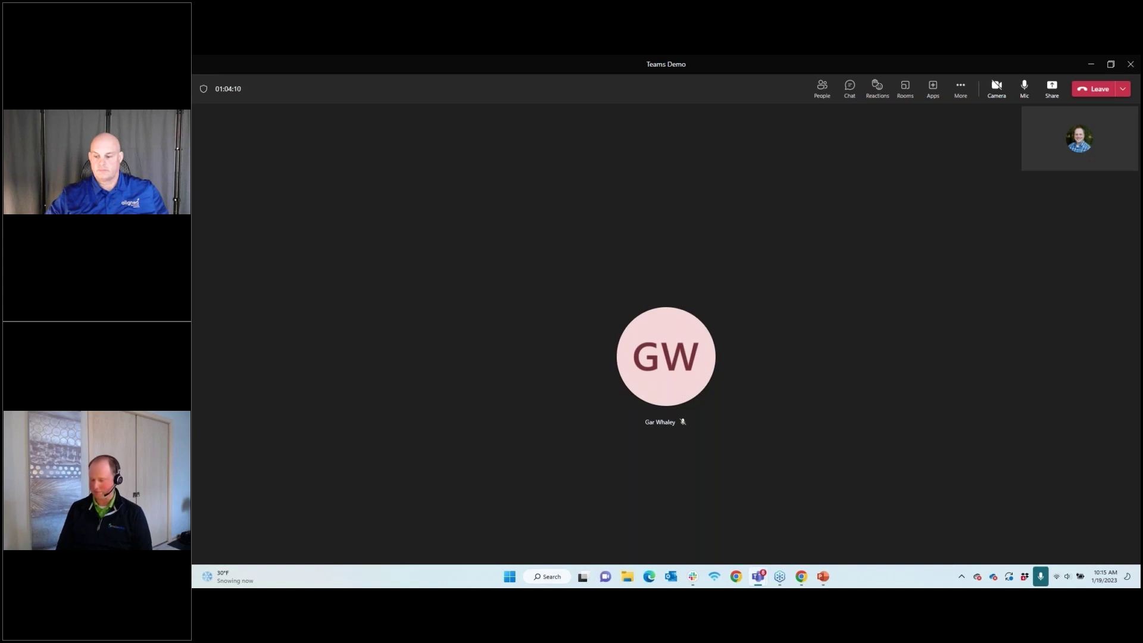
key(ctrl+shift+k)
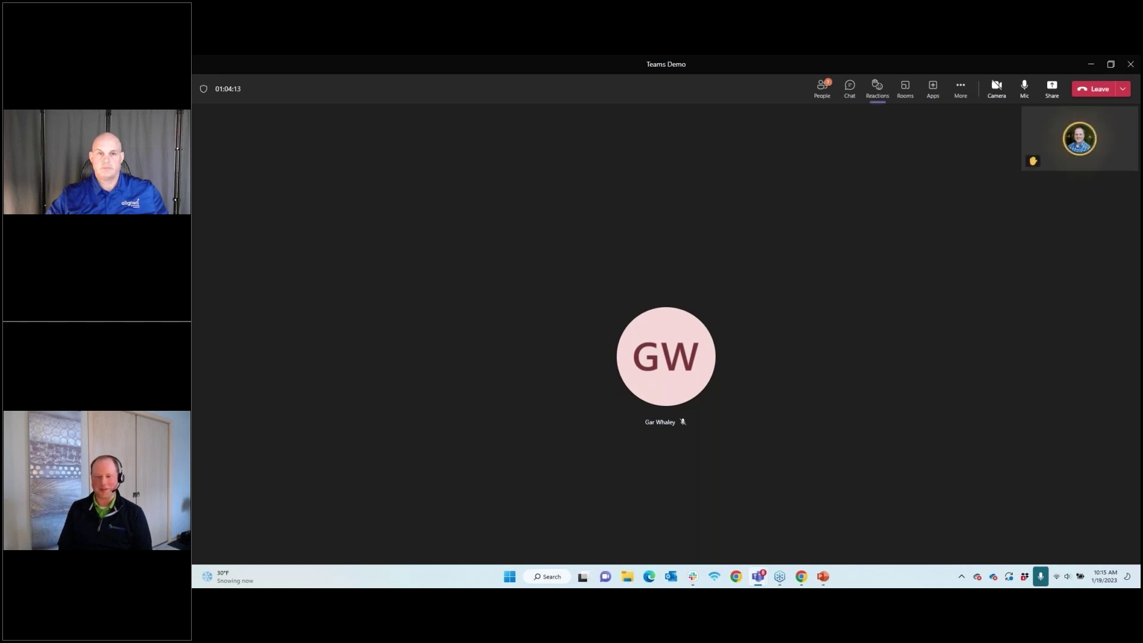
key(ctrl+shift+k)
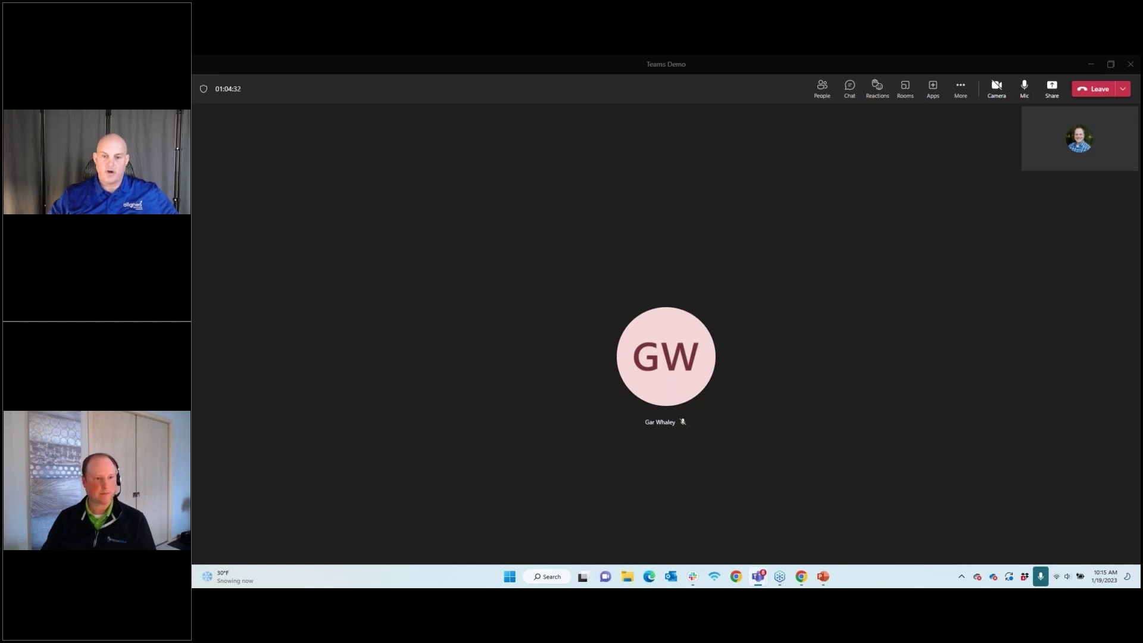
Step: Show the account's list of organizations in the main Teams window and open the EXT - Content Writer channel of the Digital Marketing team
key(alt+Tab)
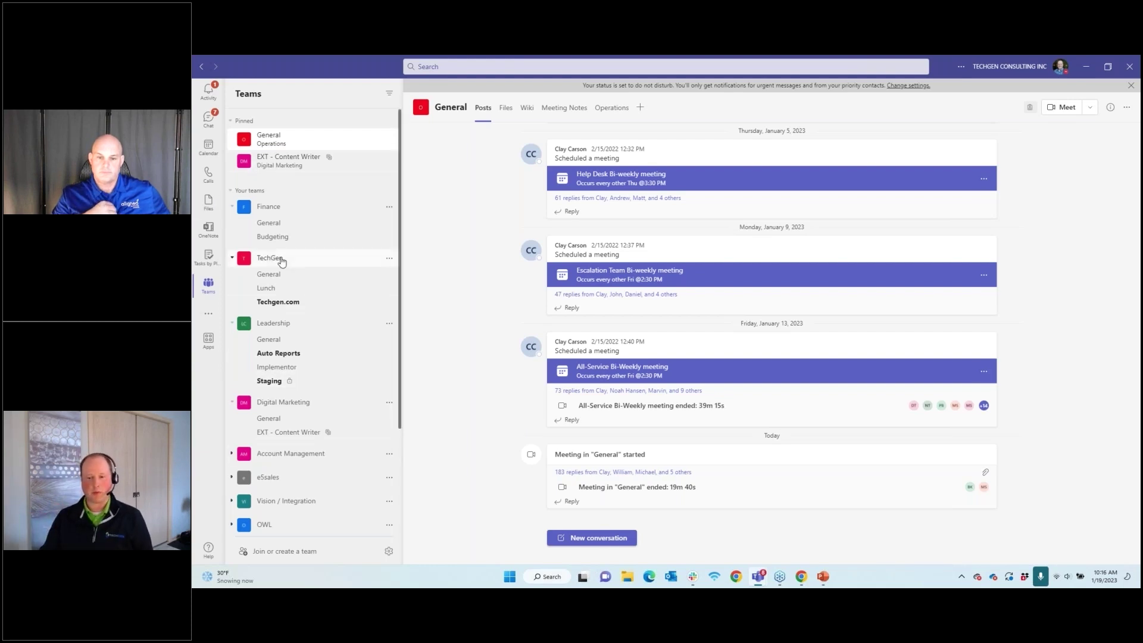
click(1003, 71)
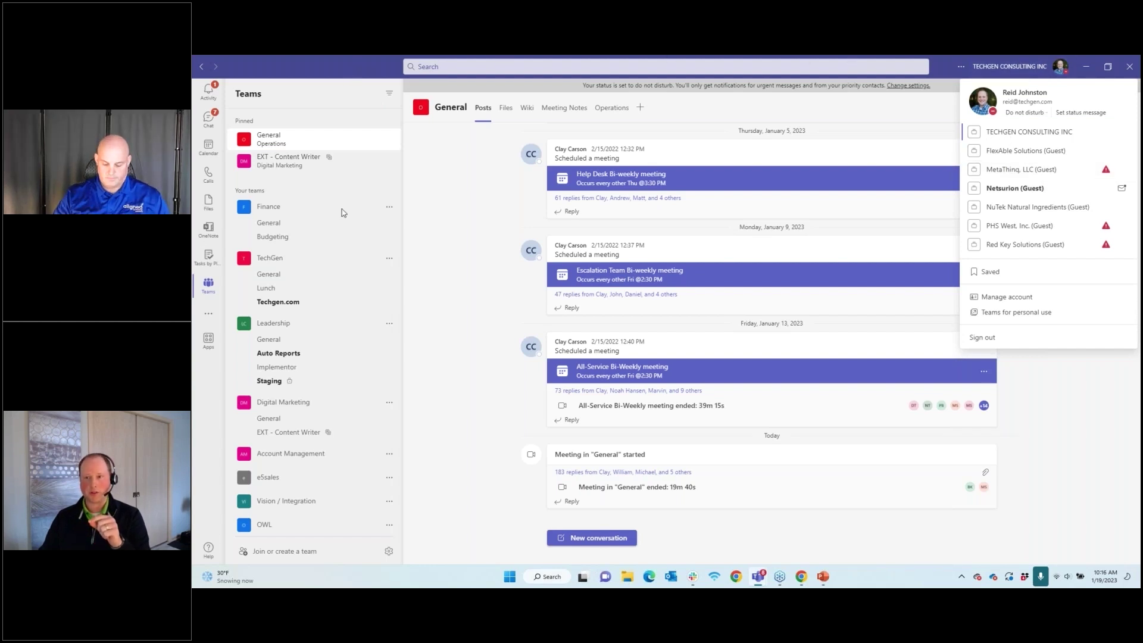
scroll(288, 377, down, 2)
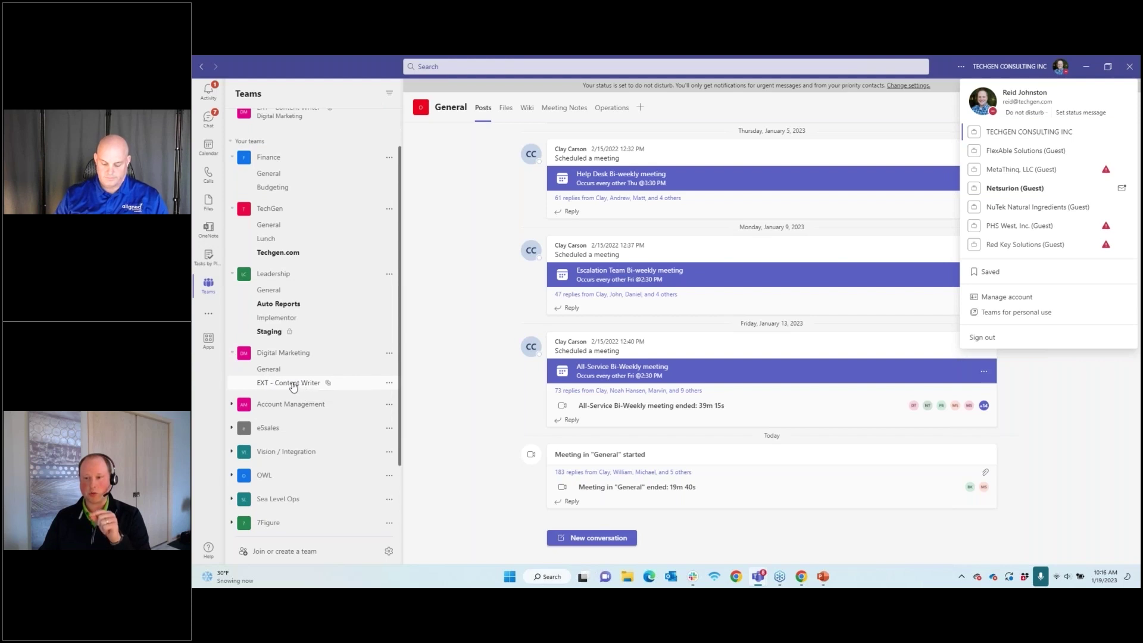
click(298, 385)
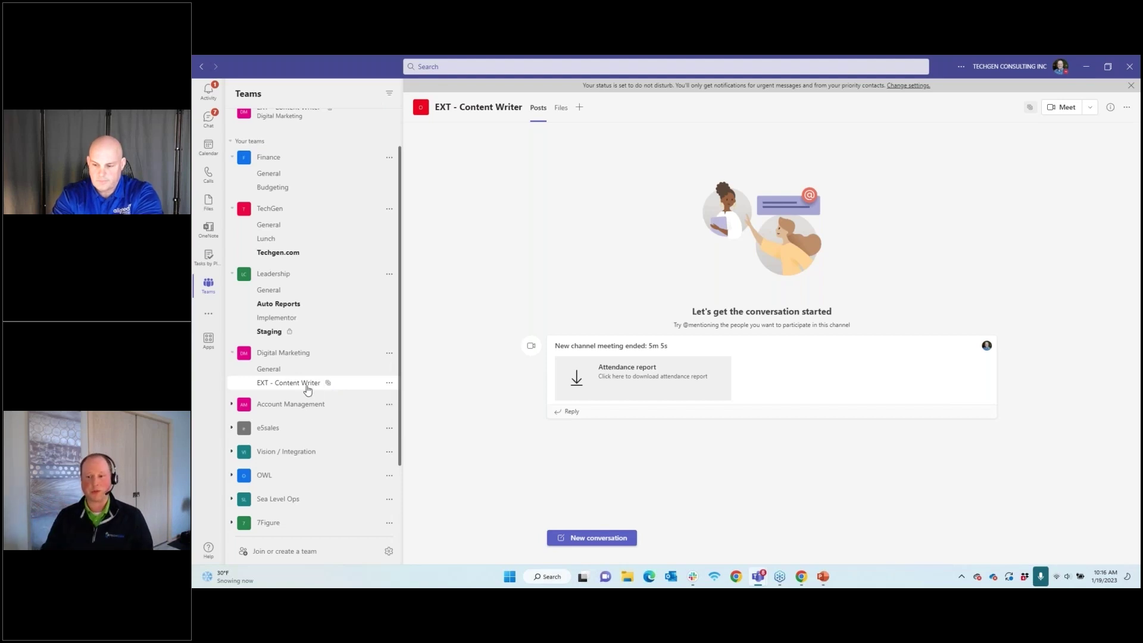
Step: Show the account's organization list again, close it and minimize the main Teams window
click(1019, 67)
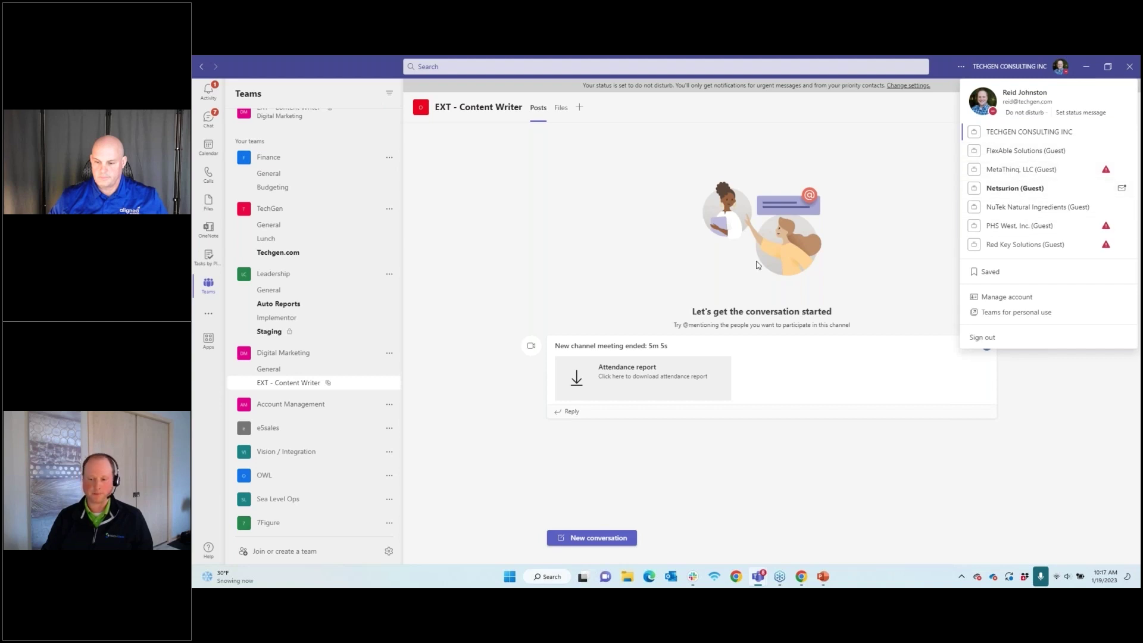
click(477, 277)
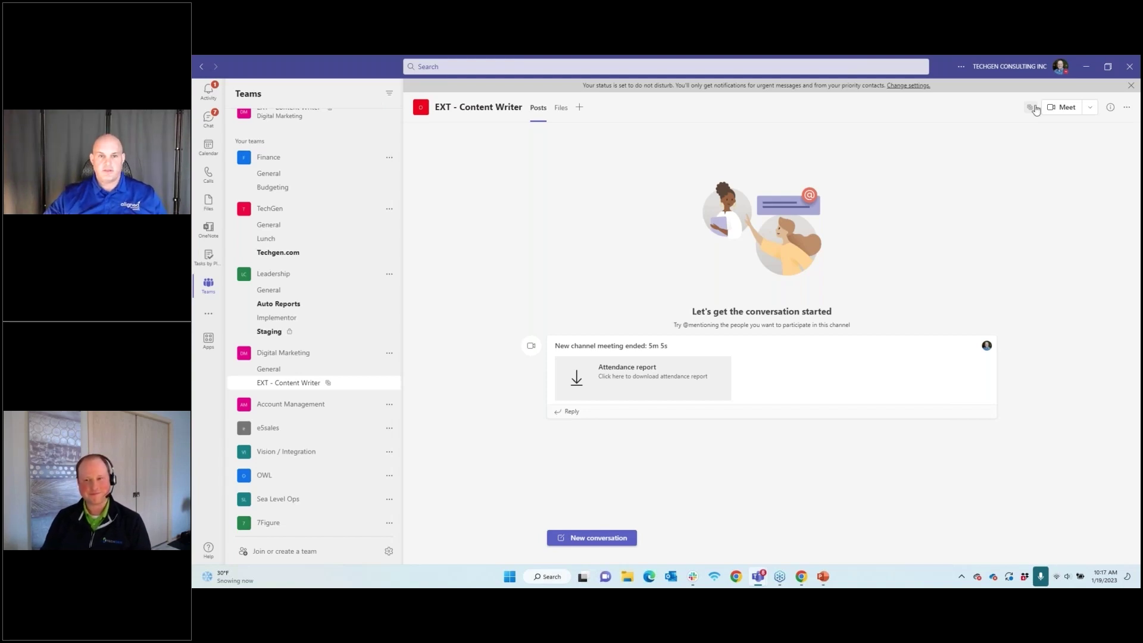
click(1088, 67)
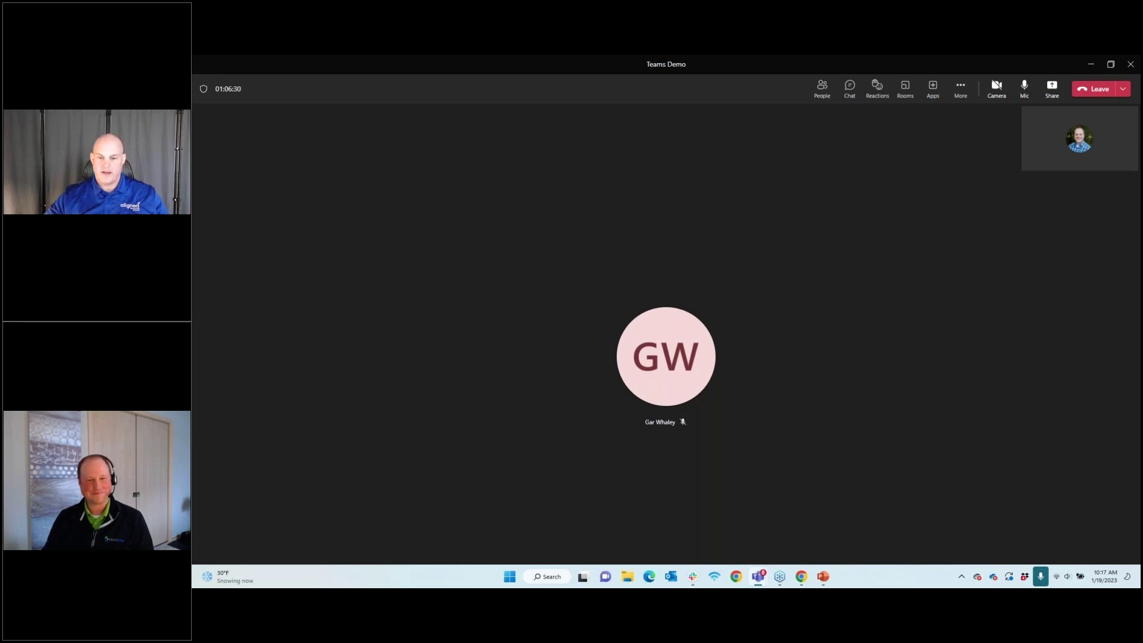
Step: Turn on Together mode in the meeting and apply the classroom scene with rows of red, yellow and blue chairs
key(alt+Tab)
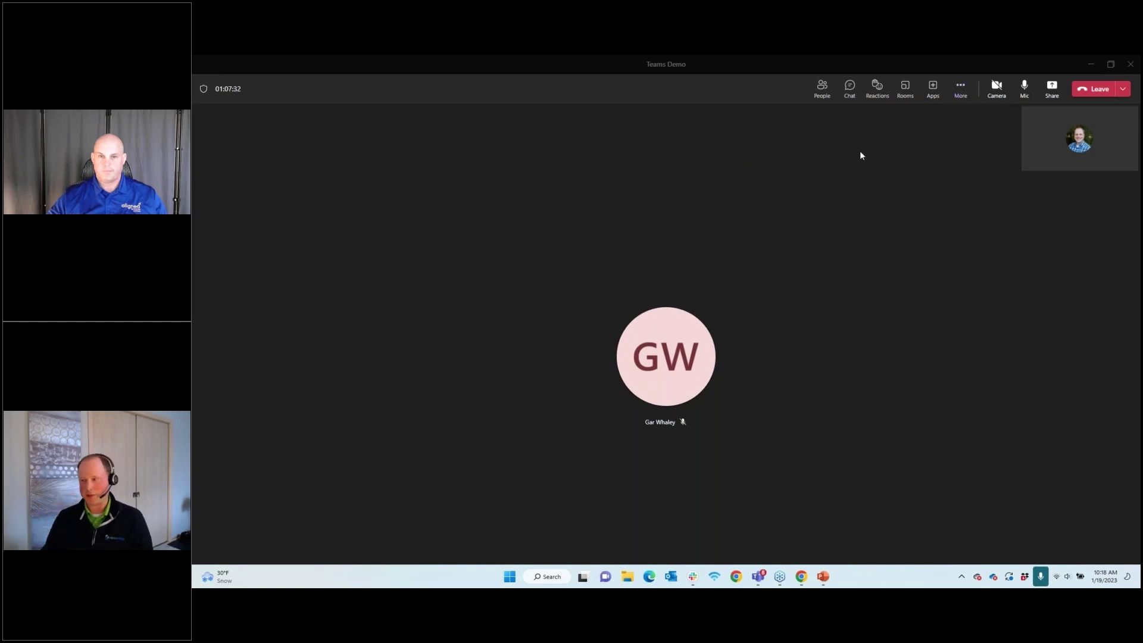
click(962, 89)
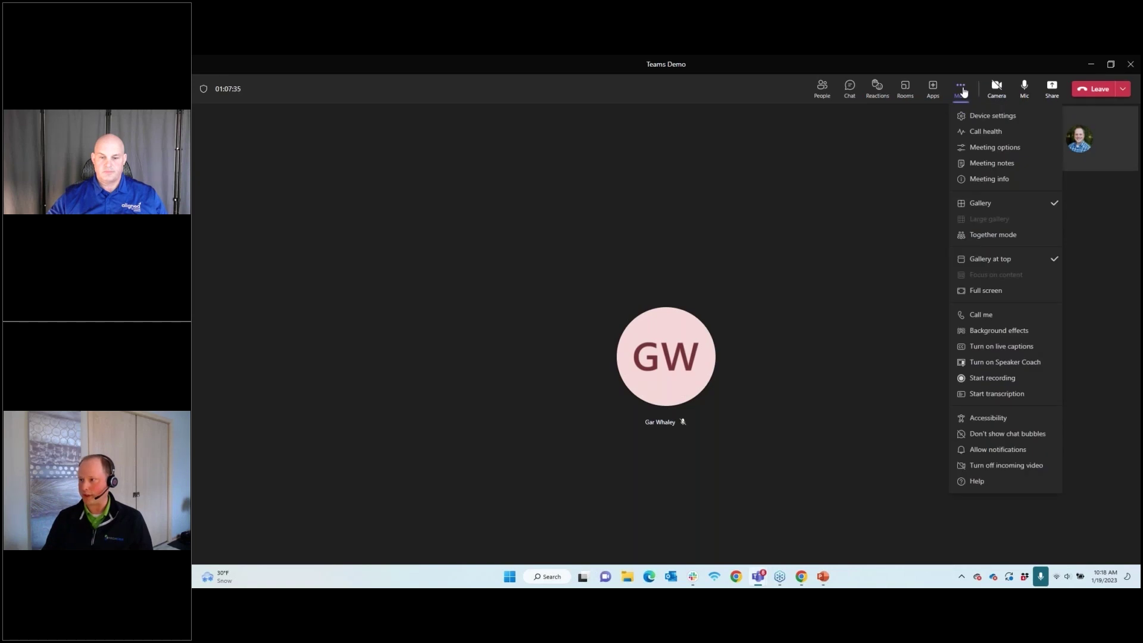
click(999, 238)
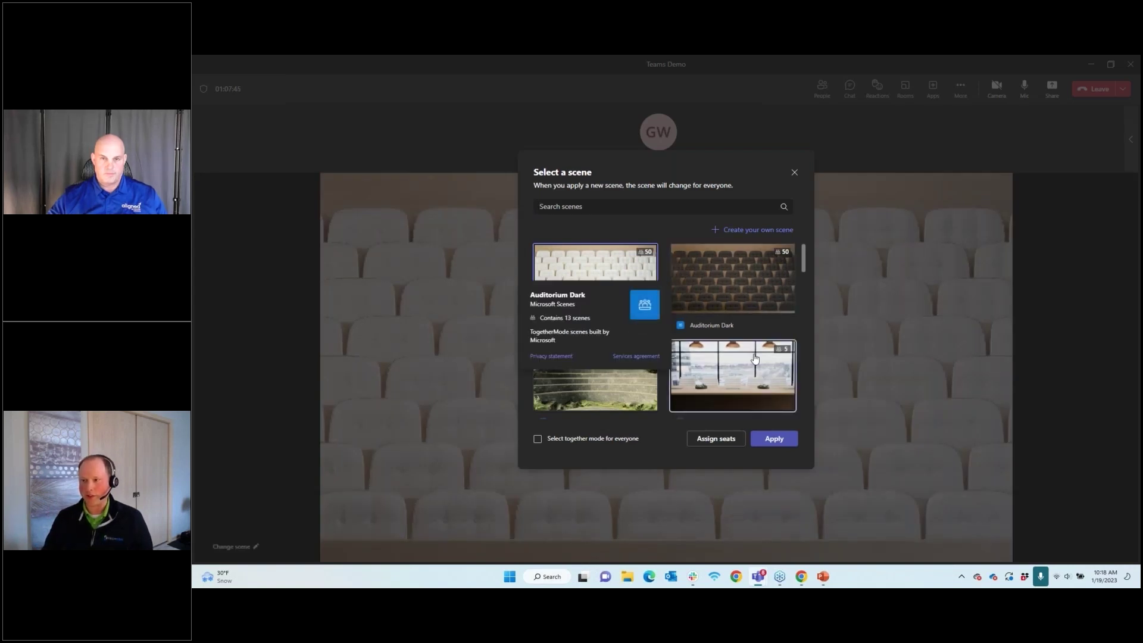
scroll(758, 356, down, 2)
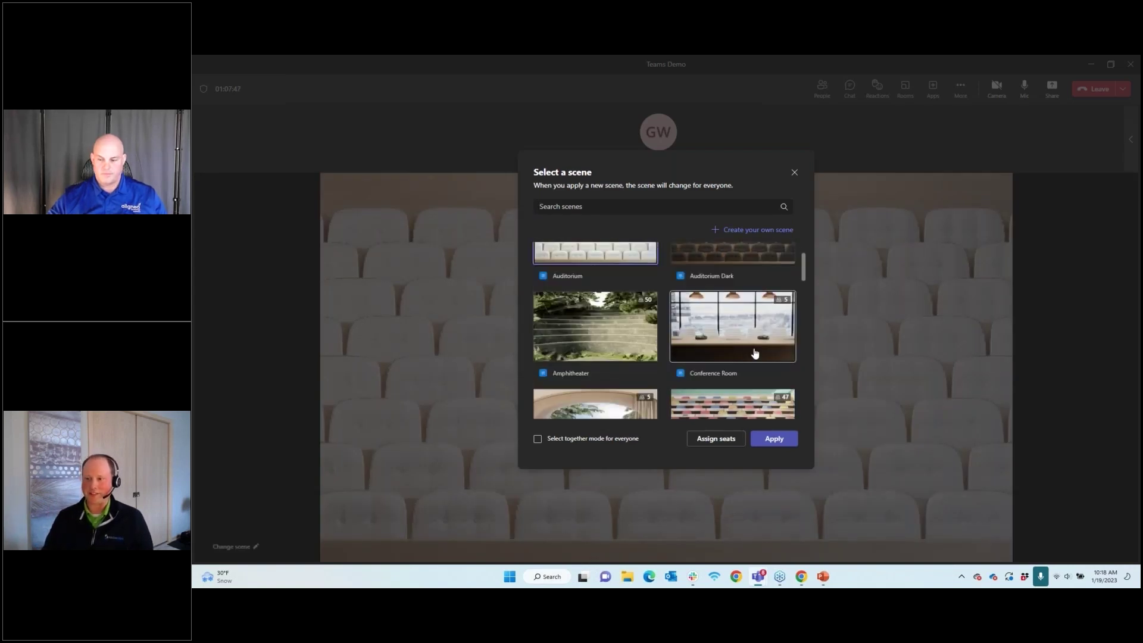
click(606, 383)
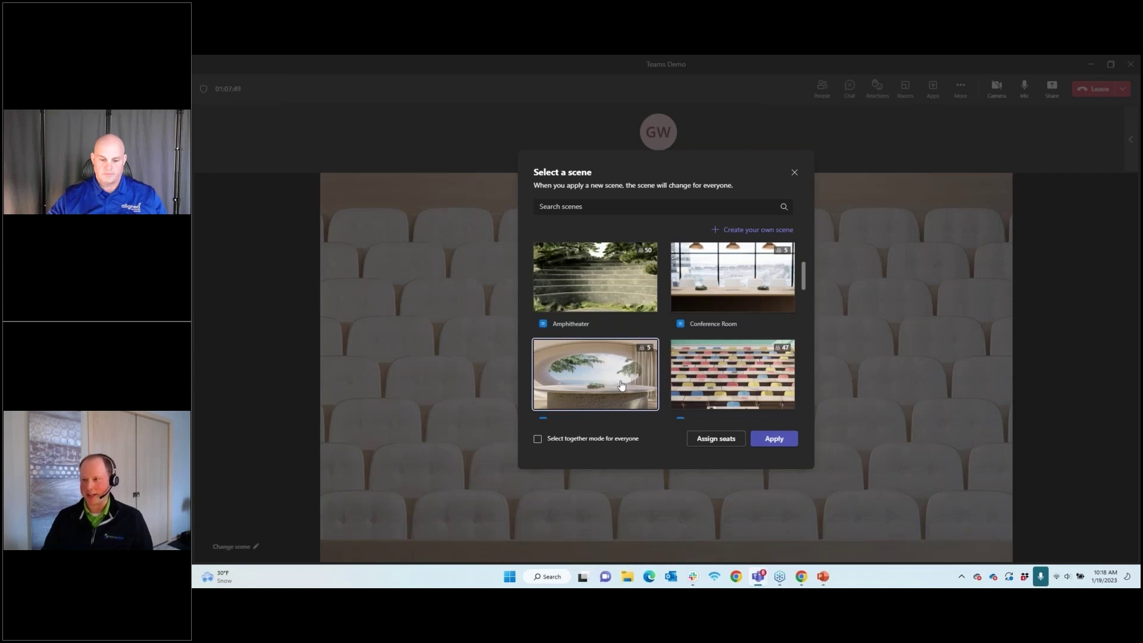
click(741, 367)
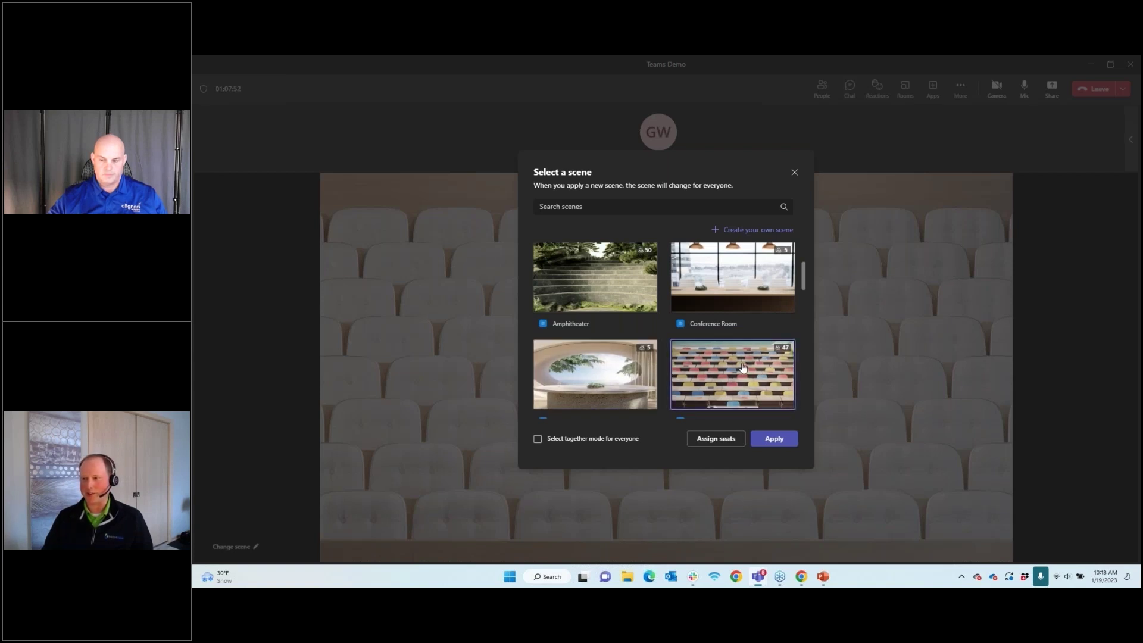
click(773, 438)
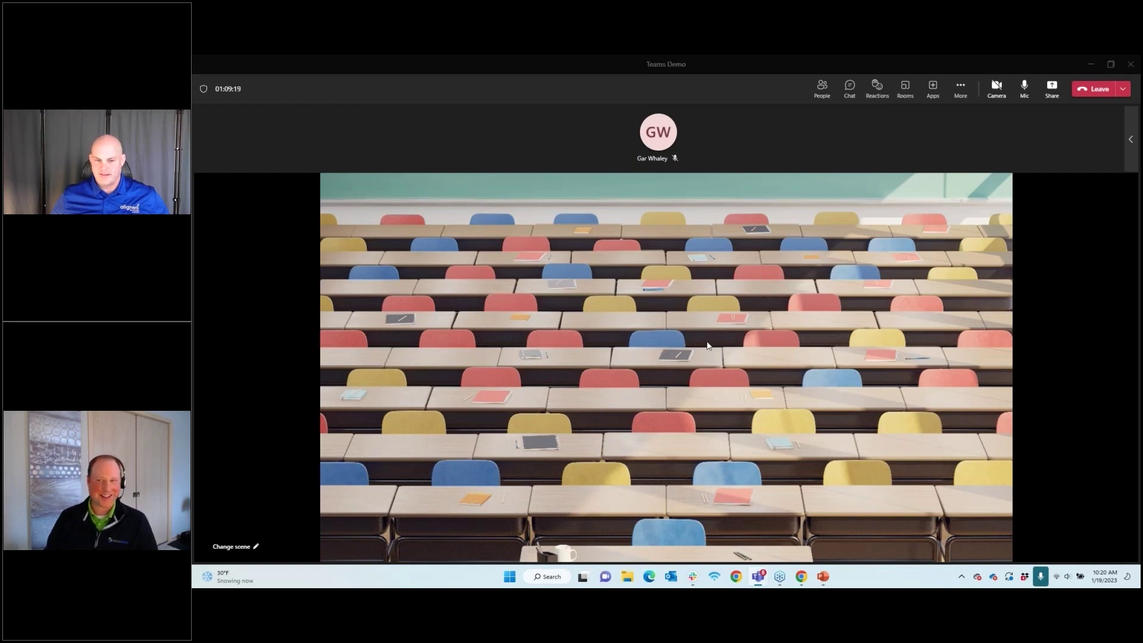
Step: Show the Daily Huddle meeting's details and recap from the calendar in the main Teams window, and minimize that window
key(alt+Tab)
key(alt+Tab)
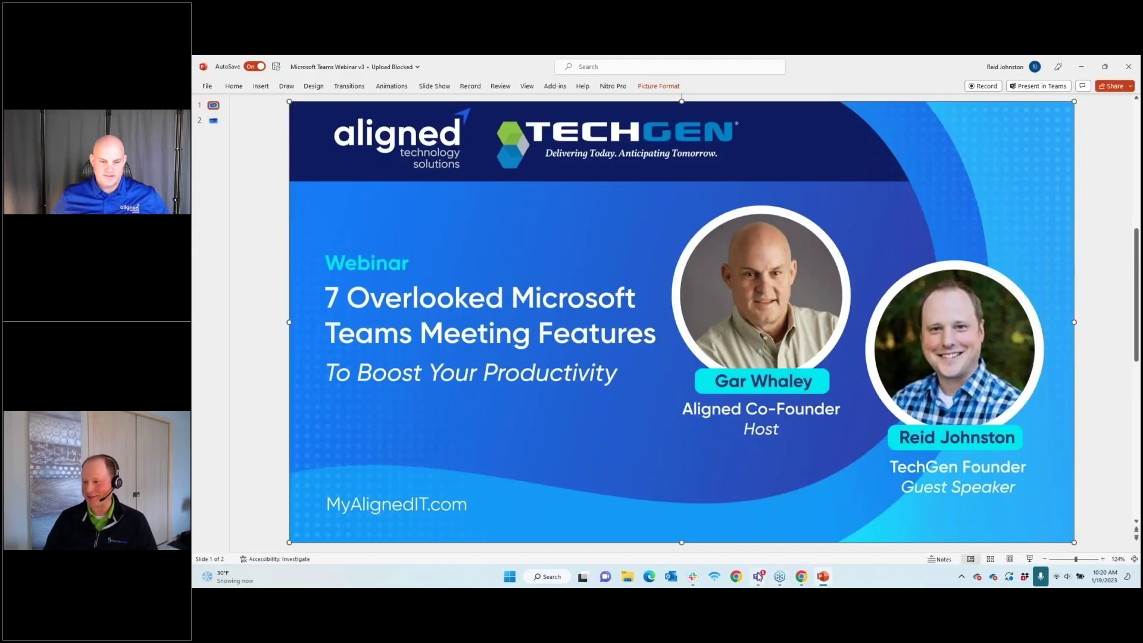
mouse_move(758, 576)
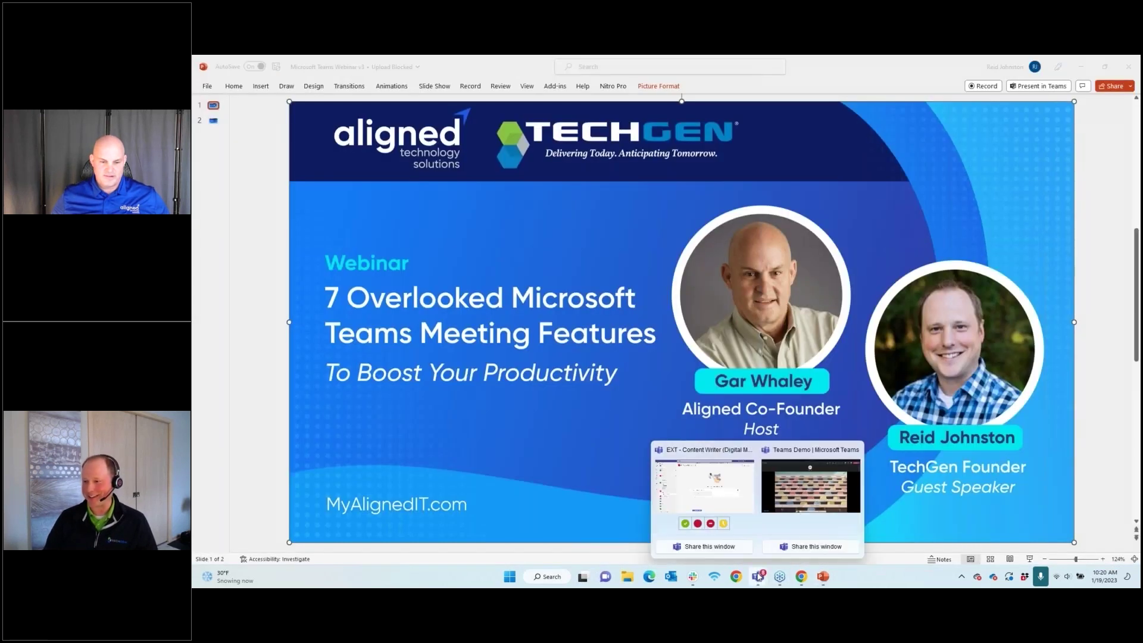
click(704, 483)
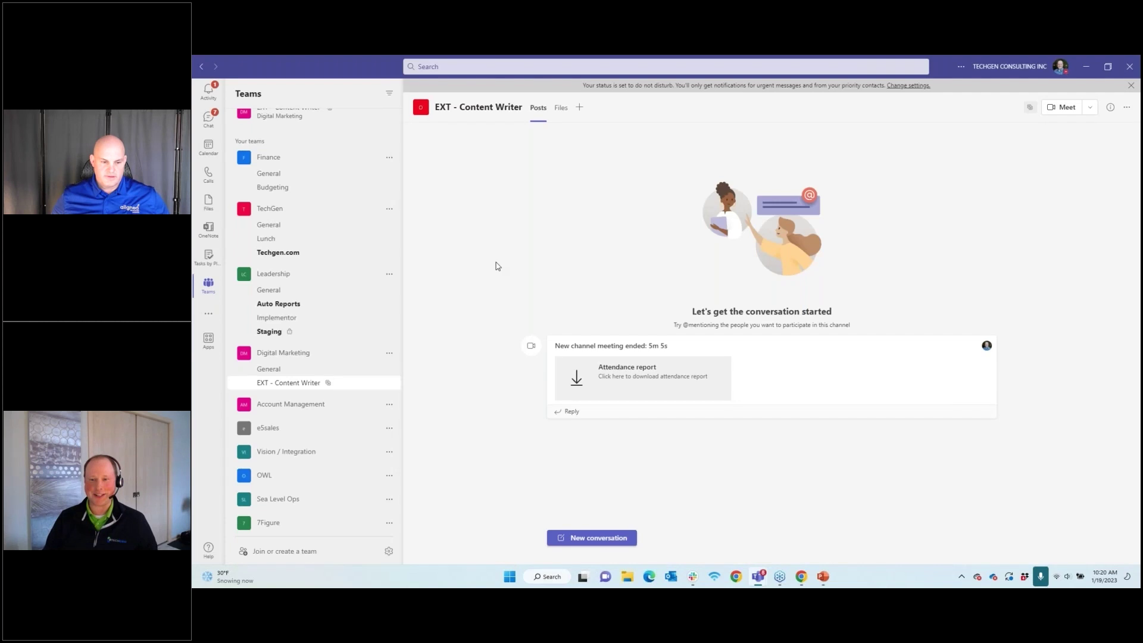
click(201, 153)
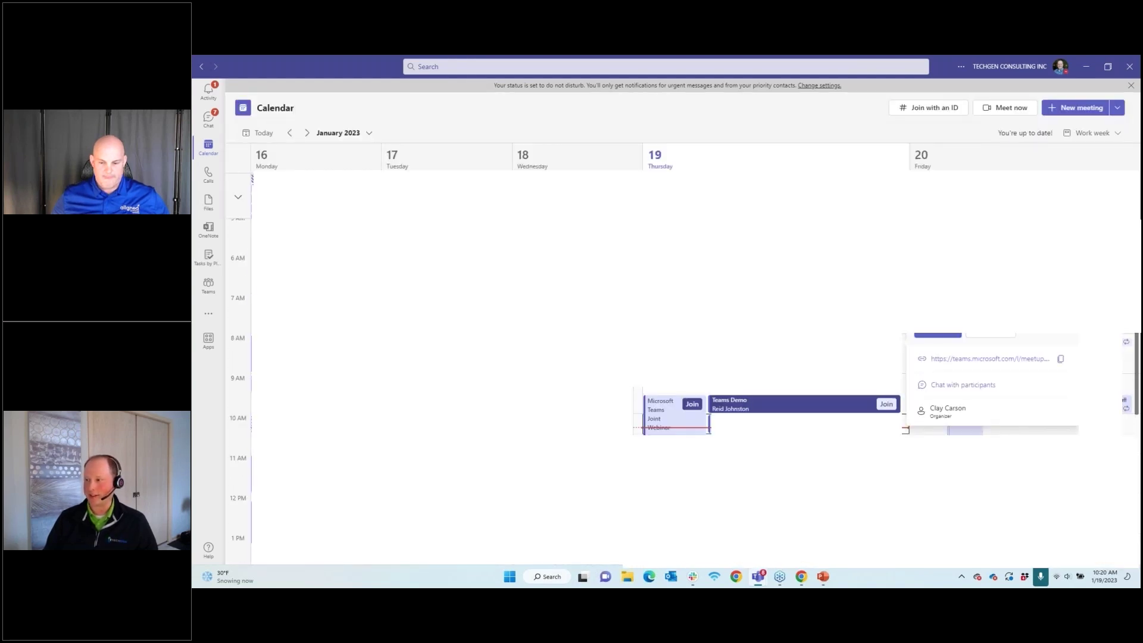
click(1048, 272)
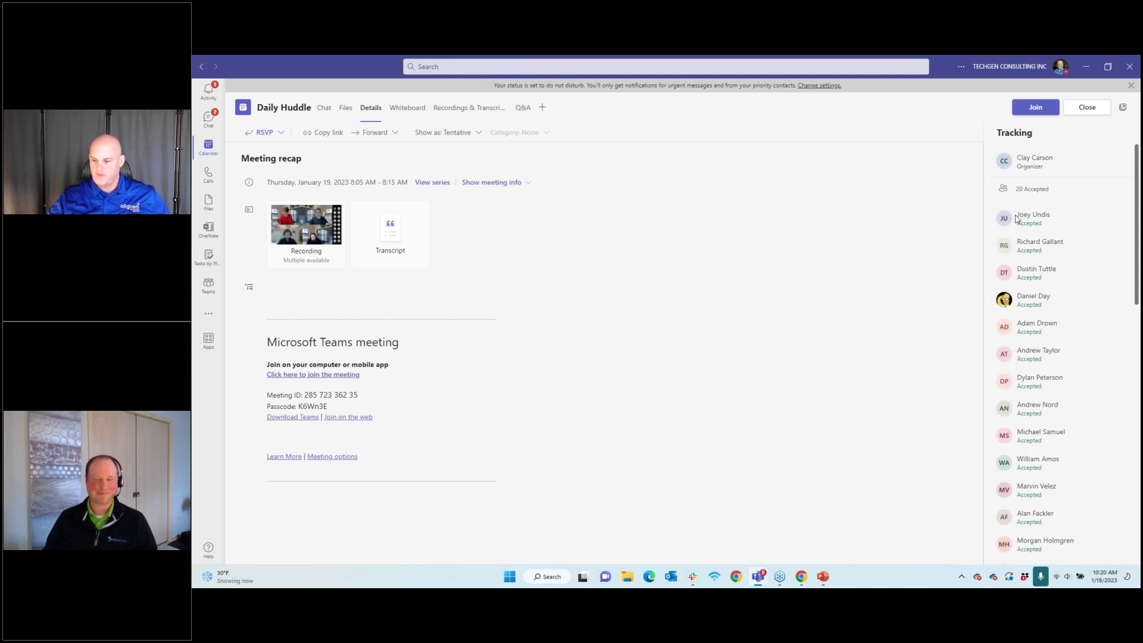
click(1087, 67)
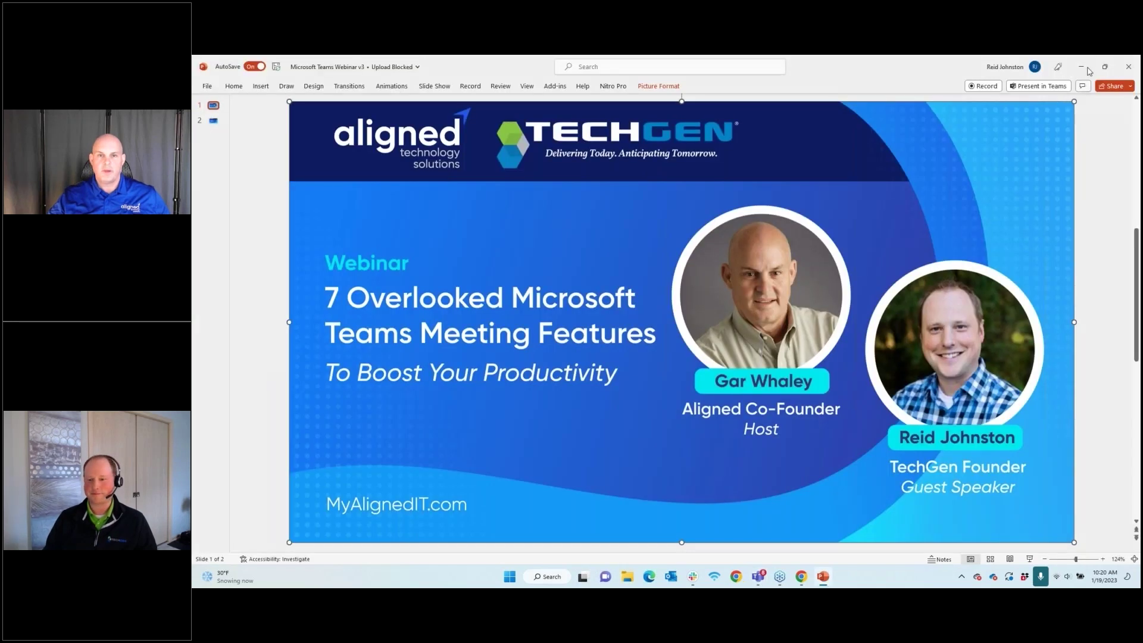
Step: Return to the Teams Demo meeting window, show its list of additional meeting options and close the list
key(alt+Tab)
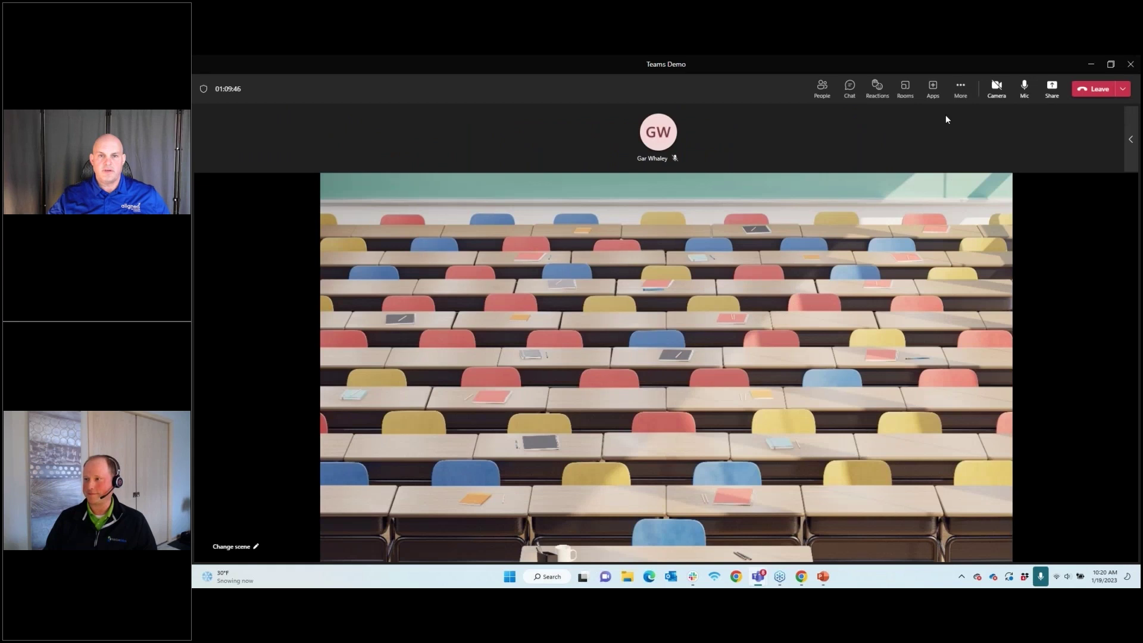
click(959, 88)
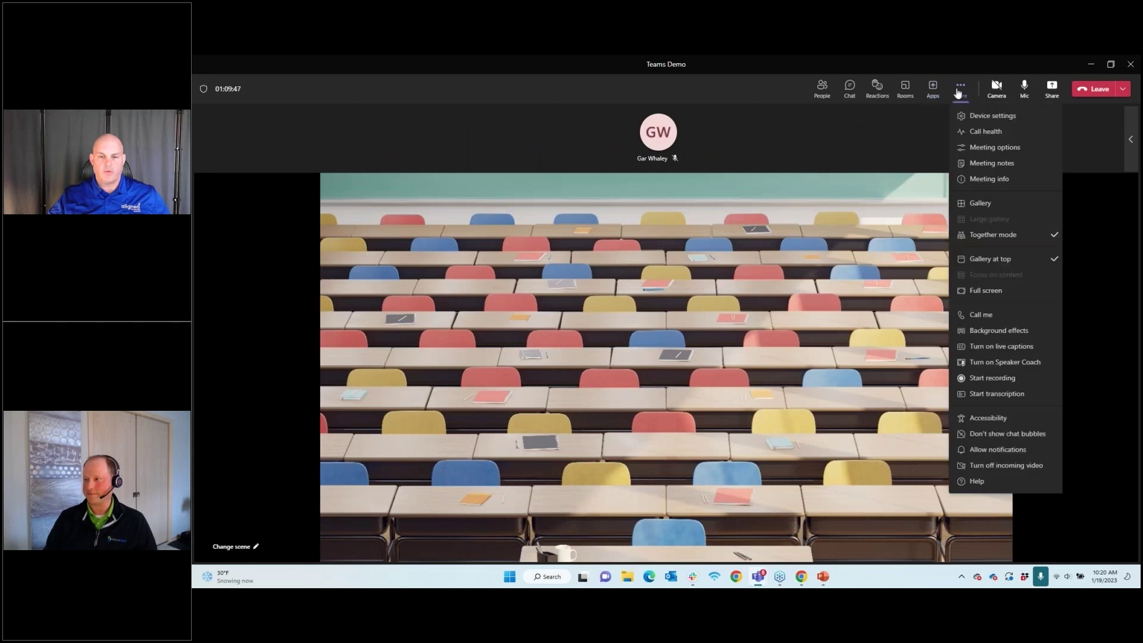
click(872, 146)
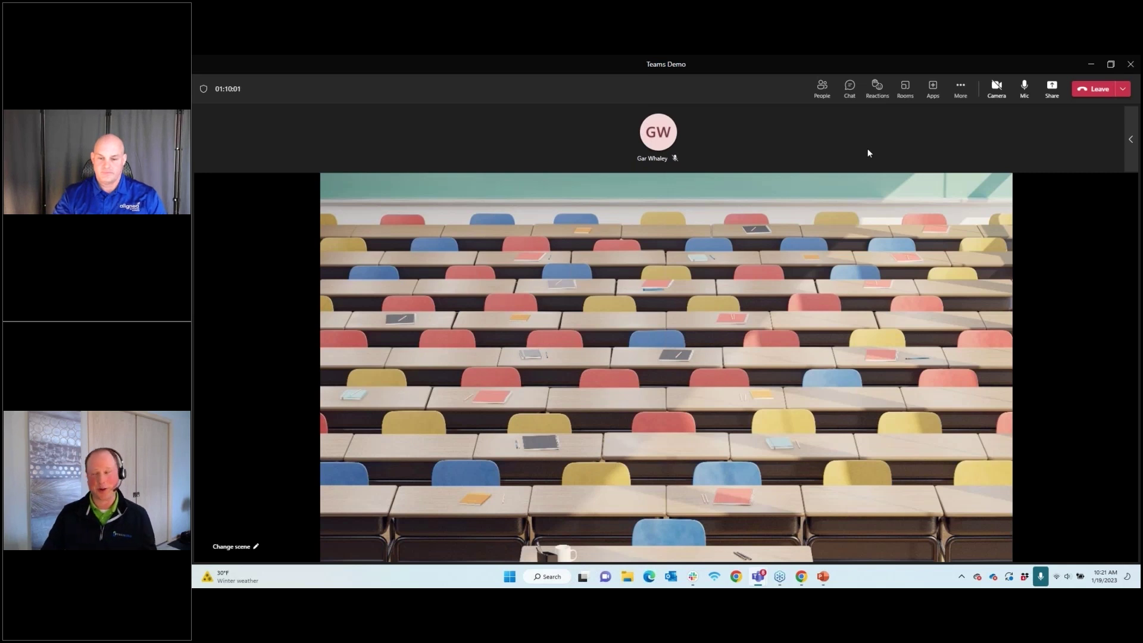
Step: Show the breakout room setup with manual participant assignment and look through the selectable numbers of rooms up to 50
click(906, 91)
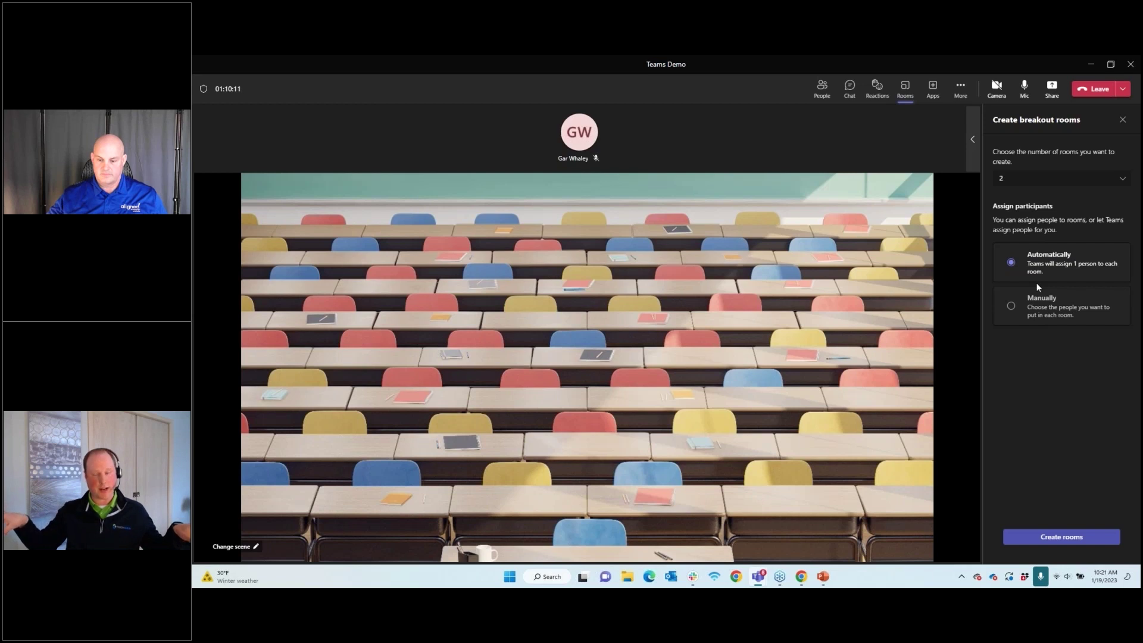
click(1012, 315)
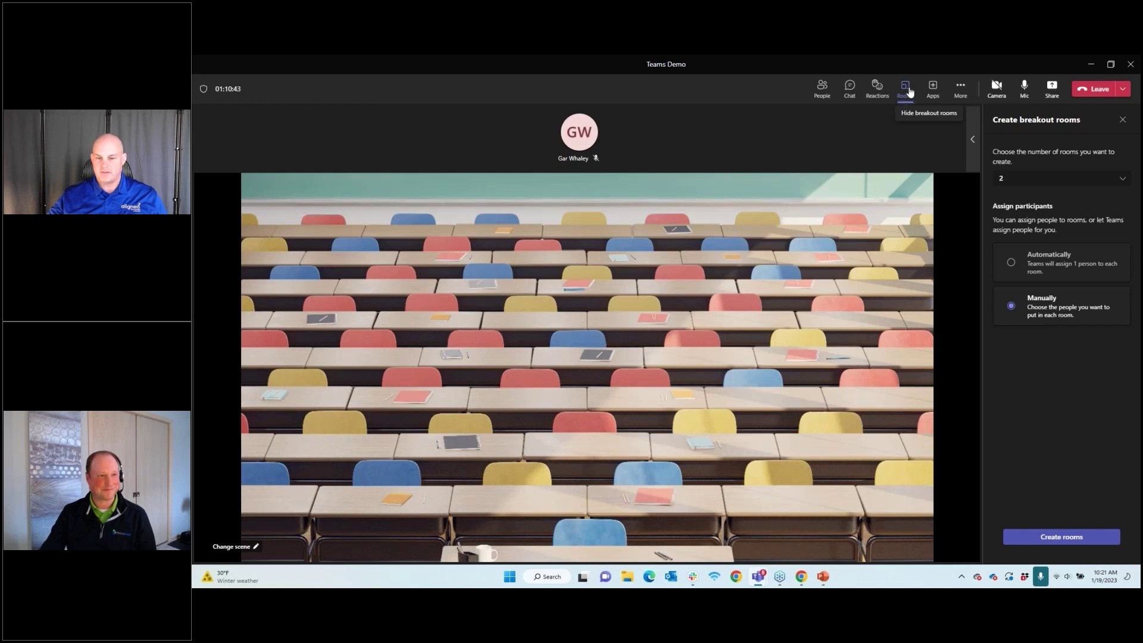
click(1065, 179)
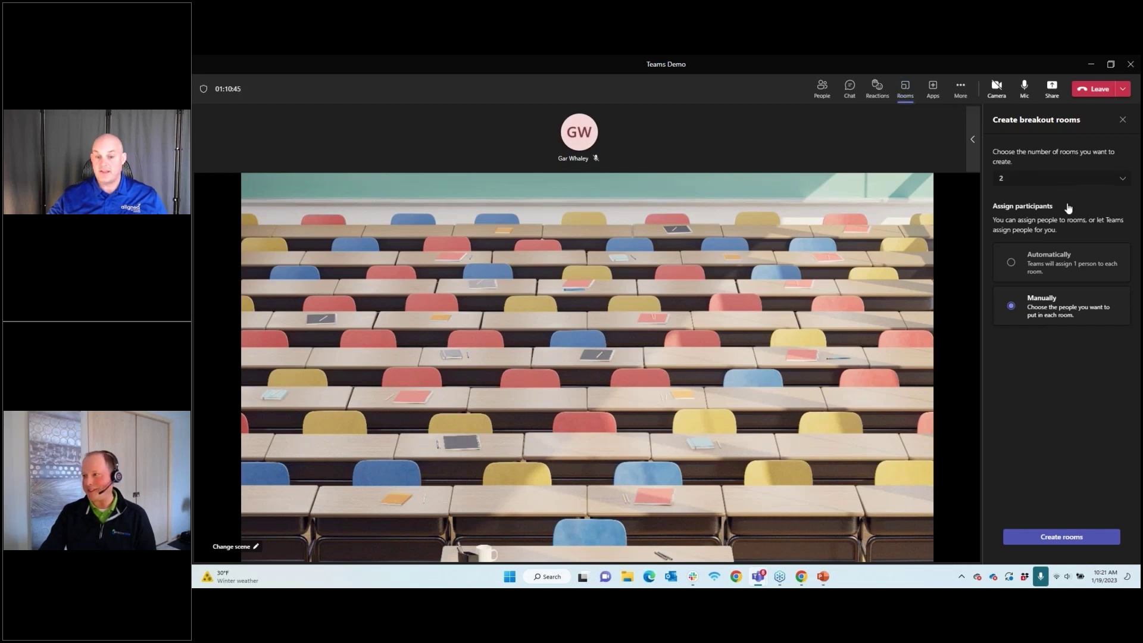
scroll(1059, 259, down, 10)
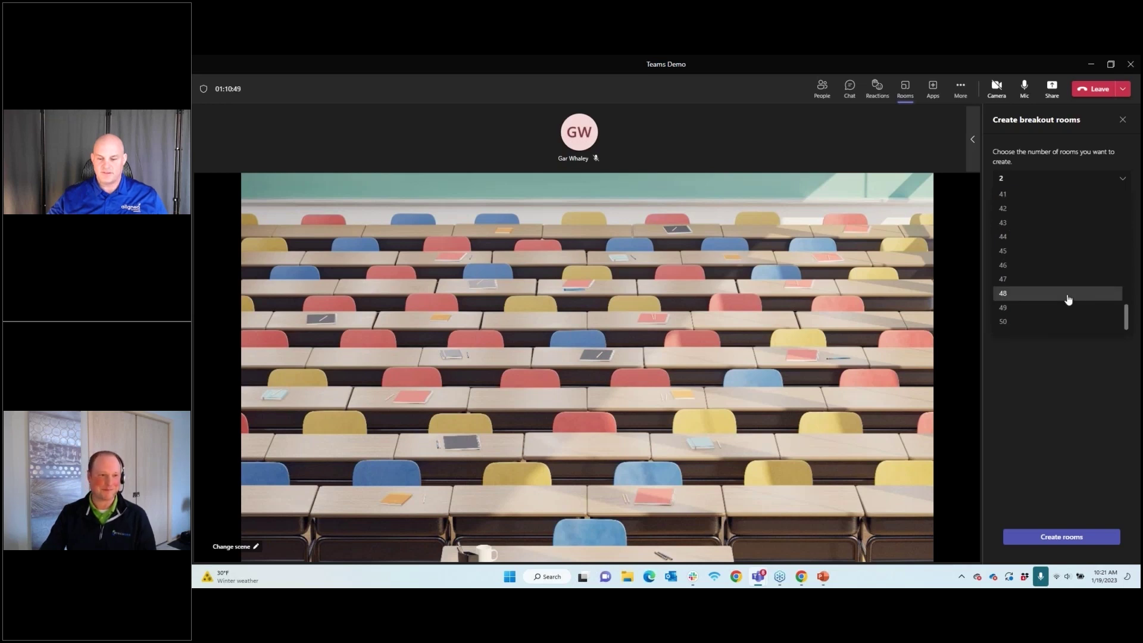
click(861, 140)
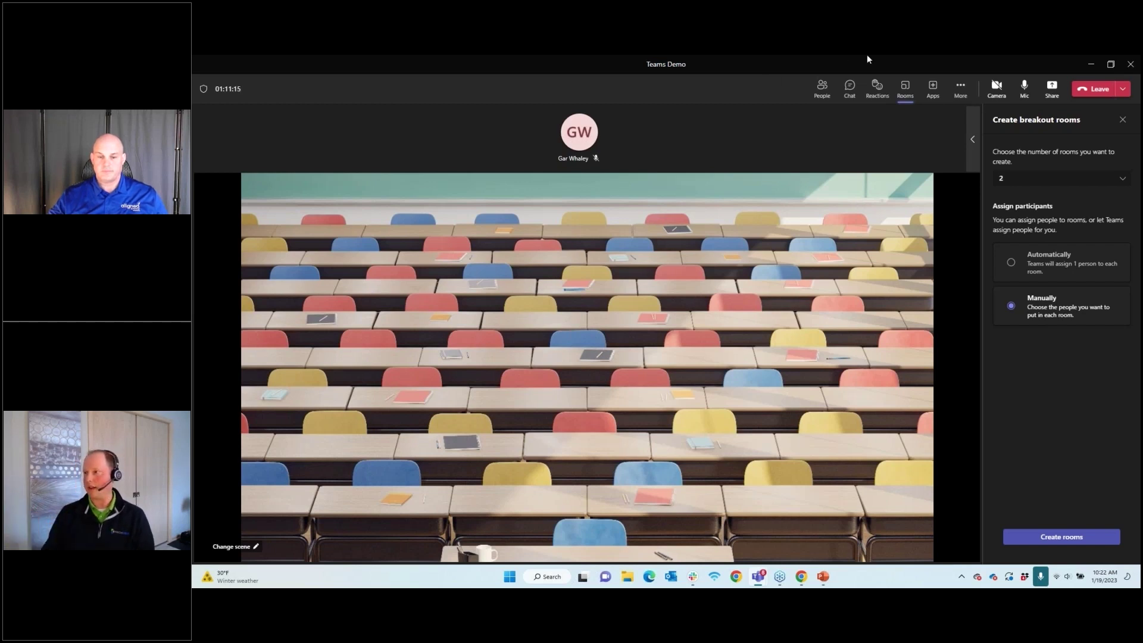
Step: Show where the meeting's Start recording and Start transcription options are without starting either one
click(961, 92)
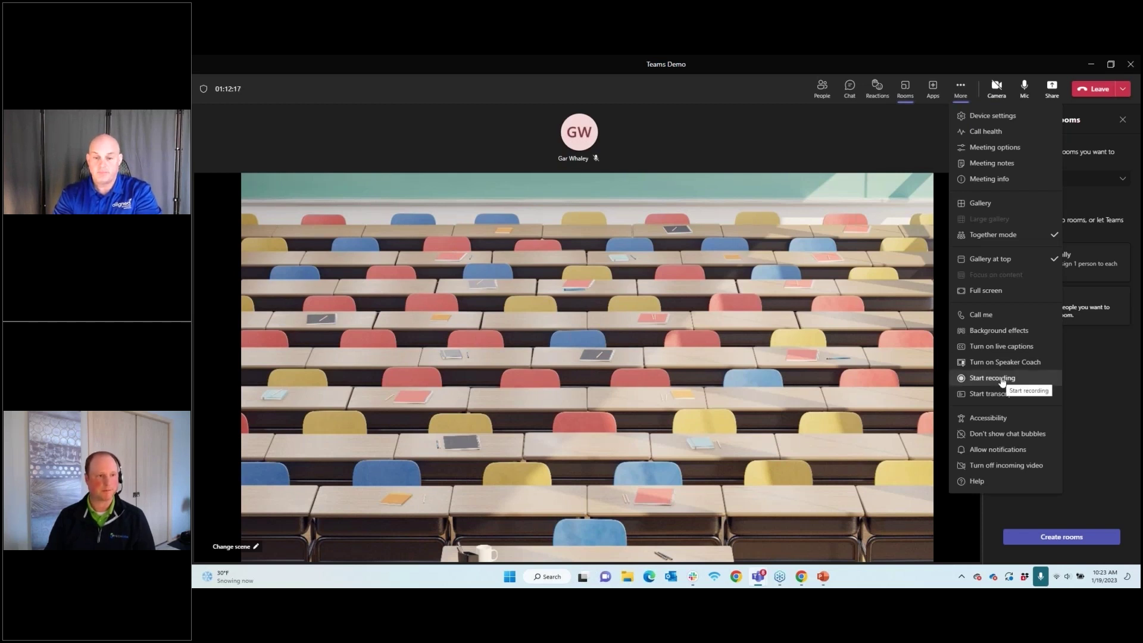
click(766, 154)
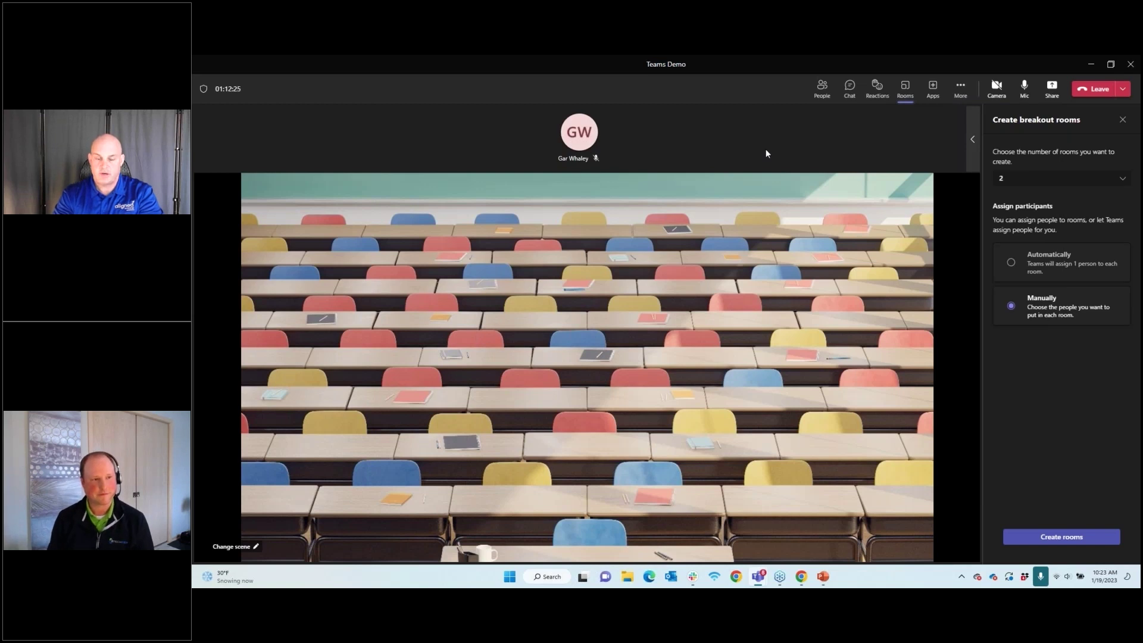
click(960, 88)
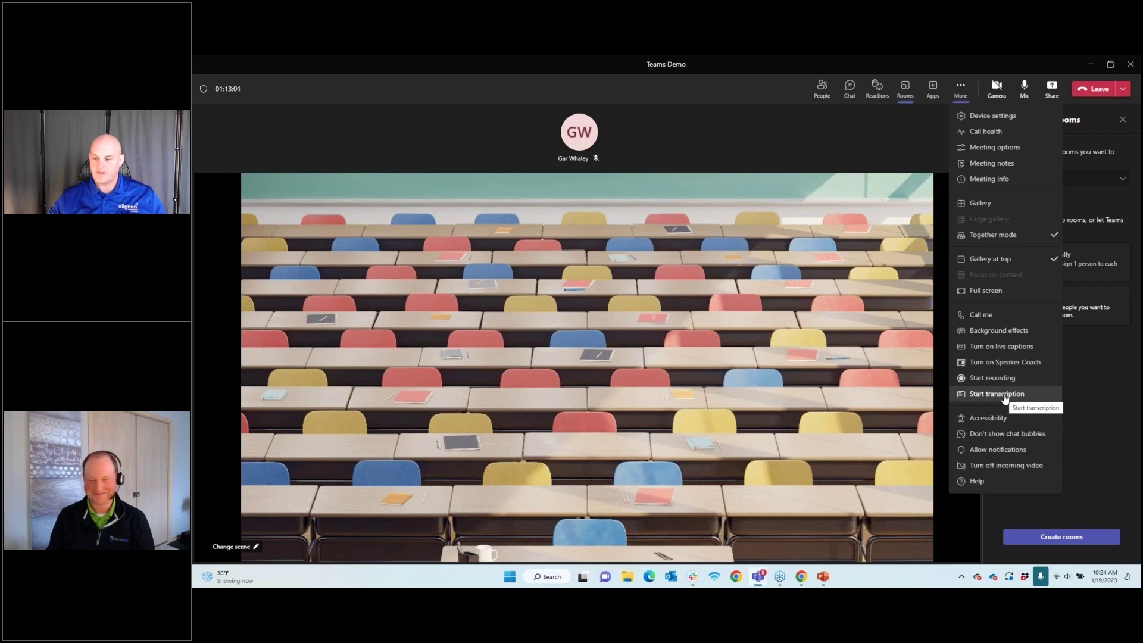
click(749, 130)
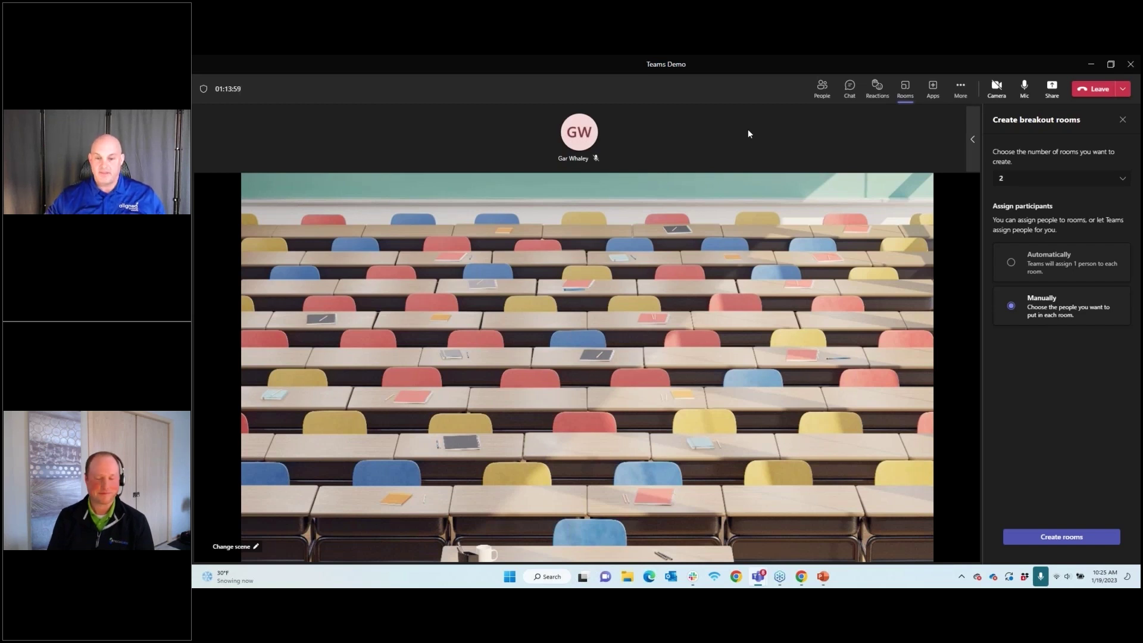
Step: Close the breakout room setup and show the meeting's Turn on Speaker Coach option without enabling it
click(1122, 119)
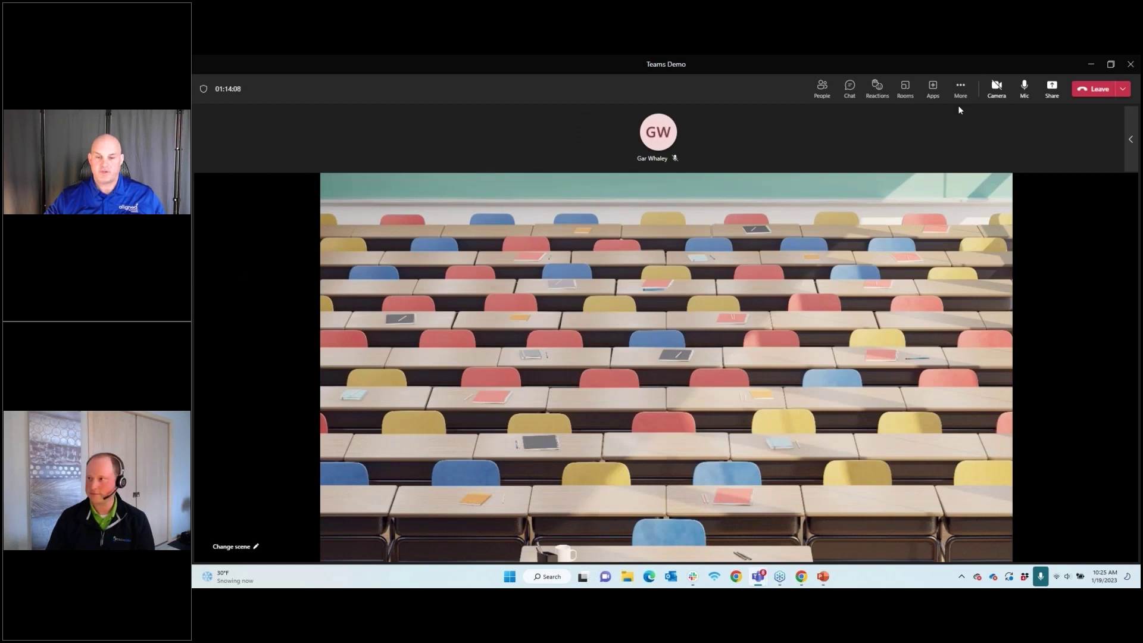
click(960, 89)
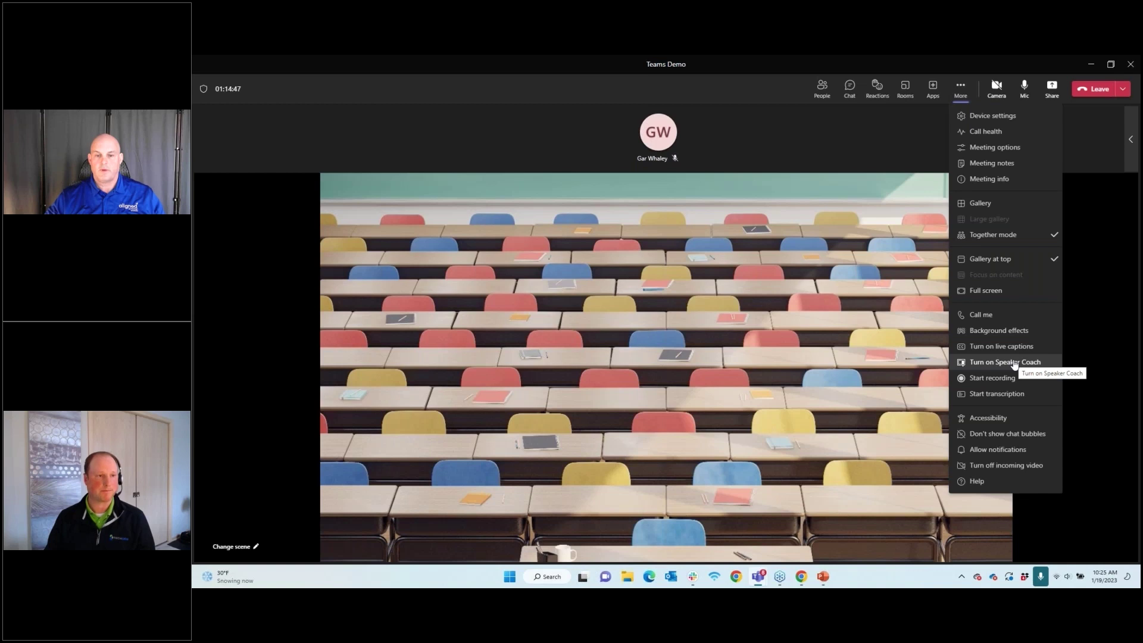
click(858, 138)
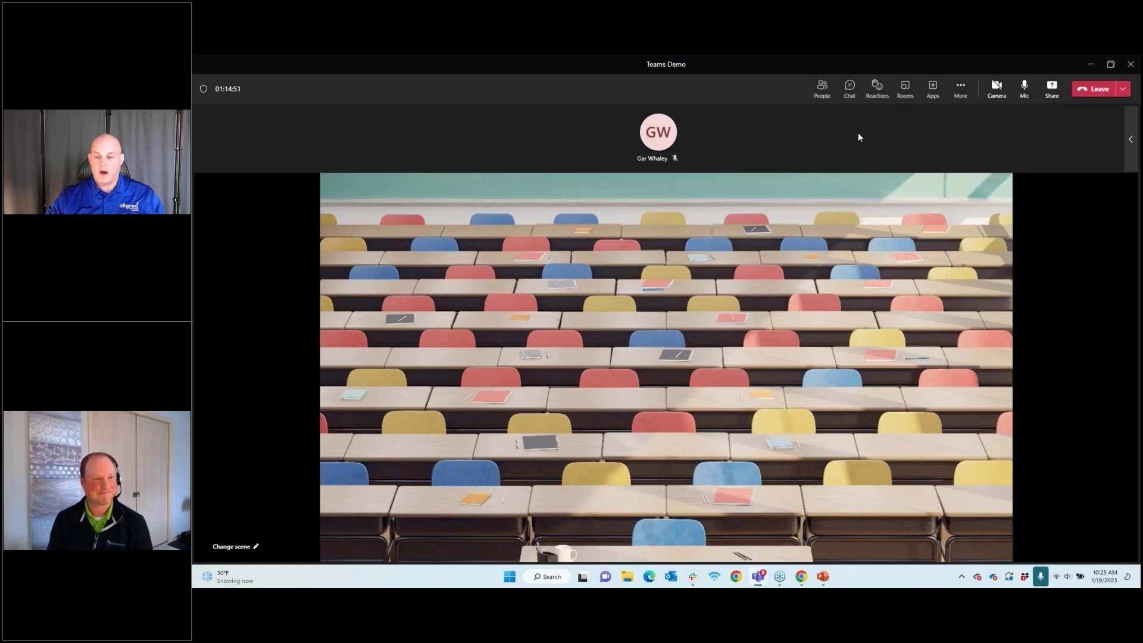